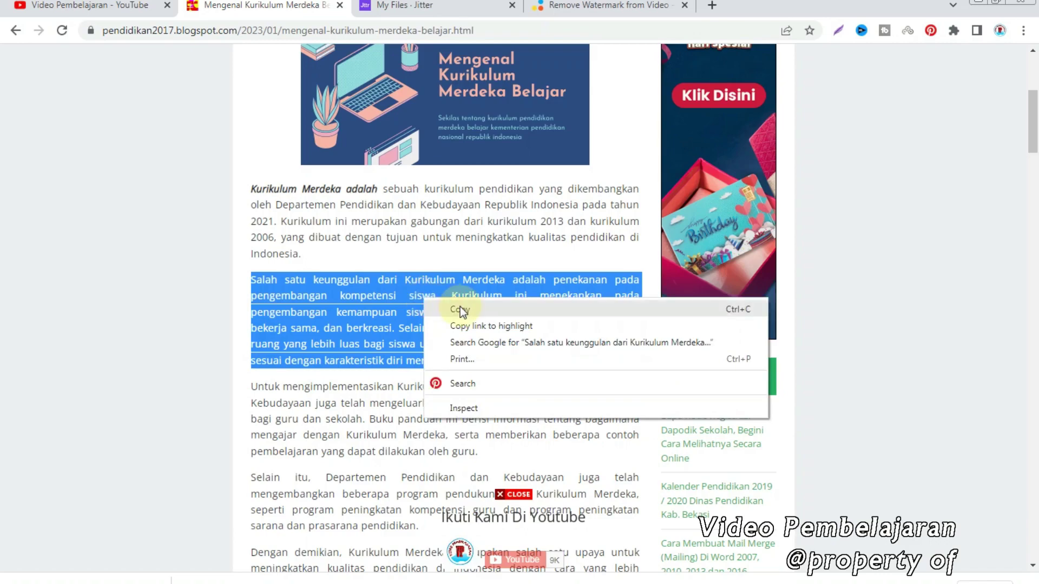
# Copy the full article paragraph beginning "Salah satu keunggulan dari Kurikulum Merdeka" from the blog post.
pyautogui.click(460, 309)
pyautogui.scroll(5, 352, 236)
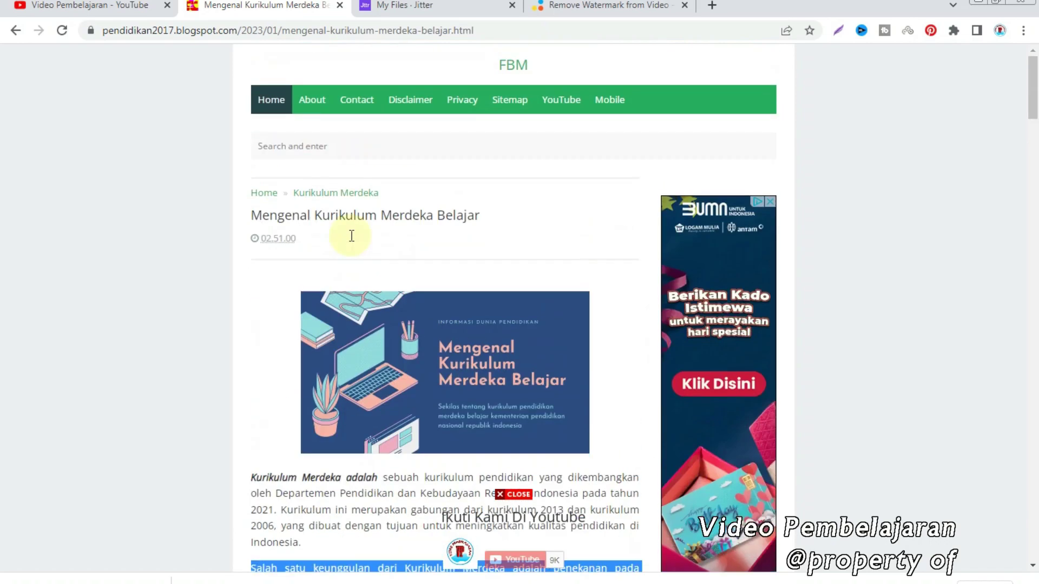
pyautogui.scroll(-3, 353, 235)
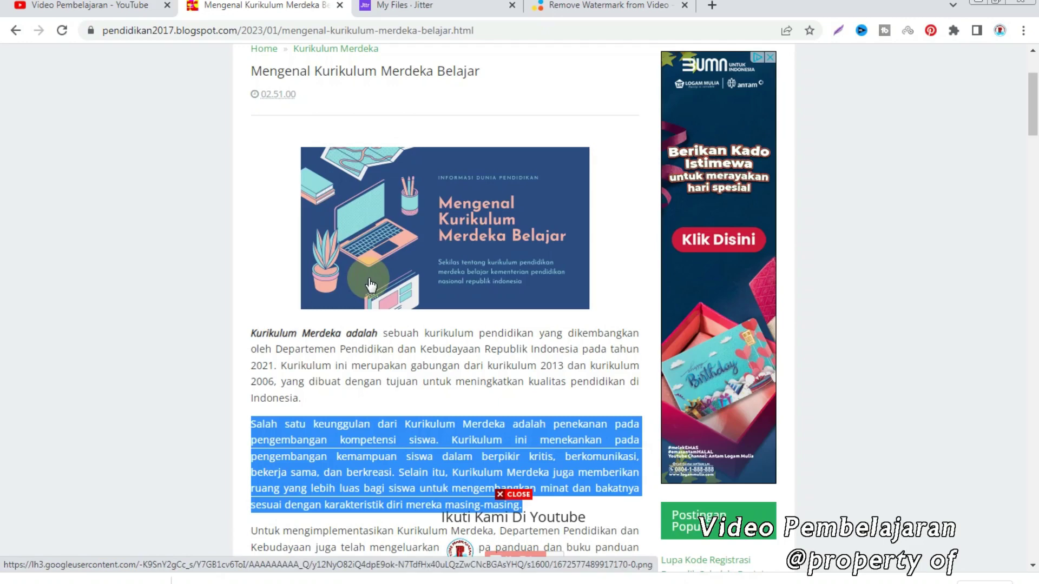
# Switch to Jitter and open the Marketing category of its template library.
pyautogui.click(443, 8)
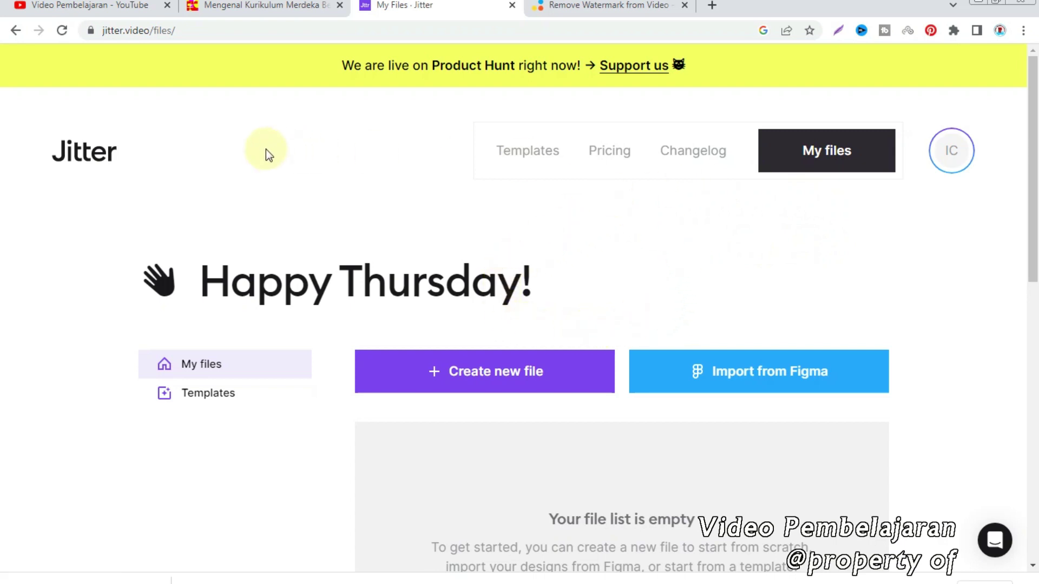
pyautogui.click(525, 151)
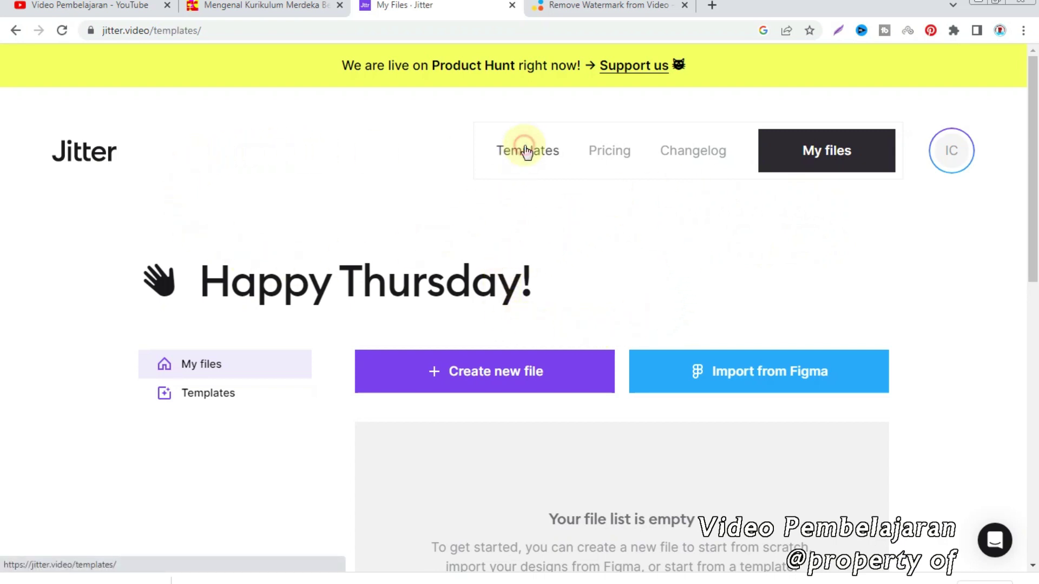
pyautogui.scroll(-3, 267, 342)
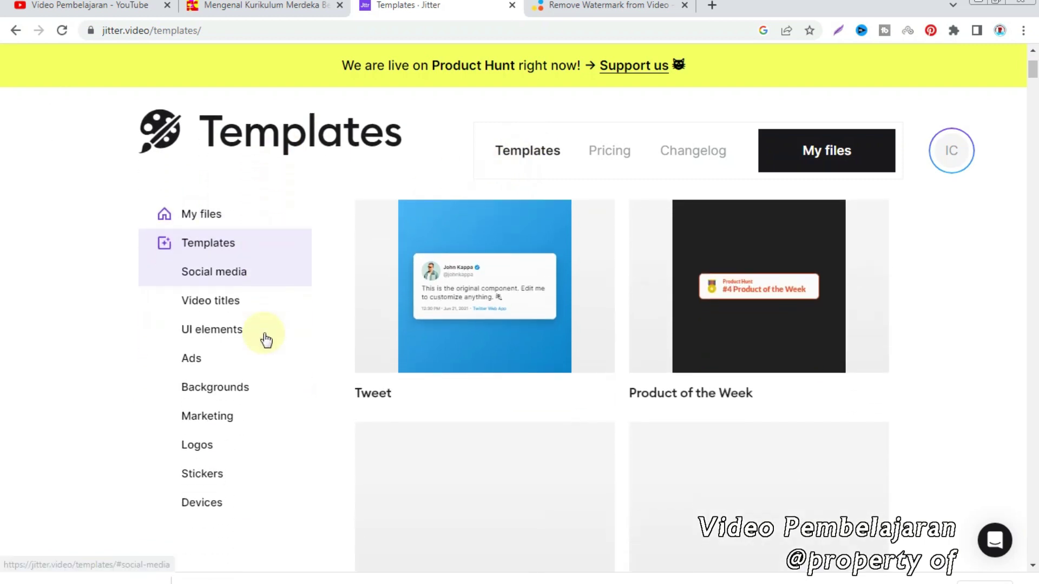
pyautogui.scroll(-1, 267, 341)
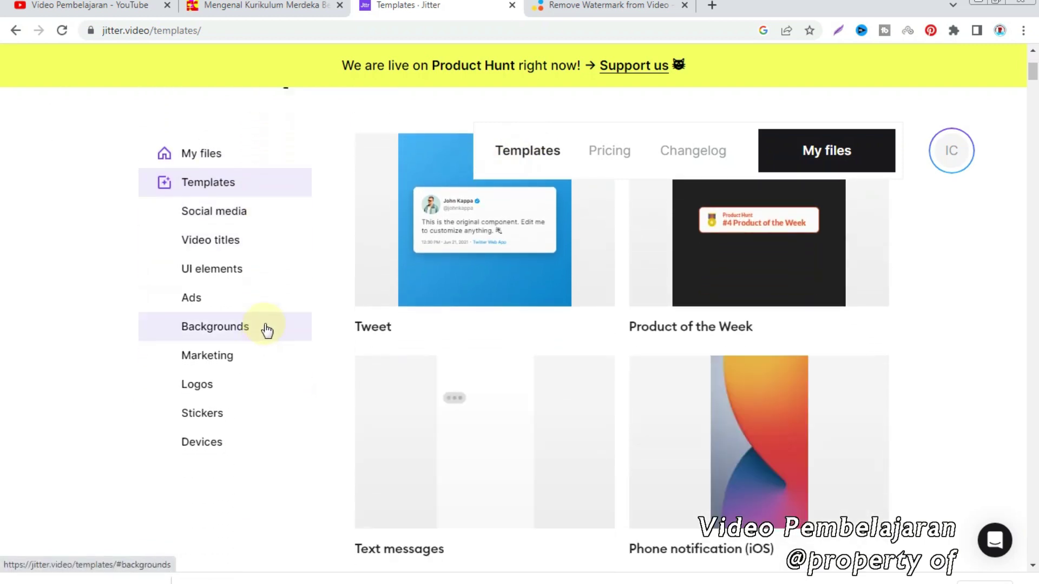
pyautogui.click(209, 358)
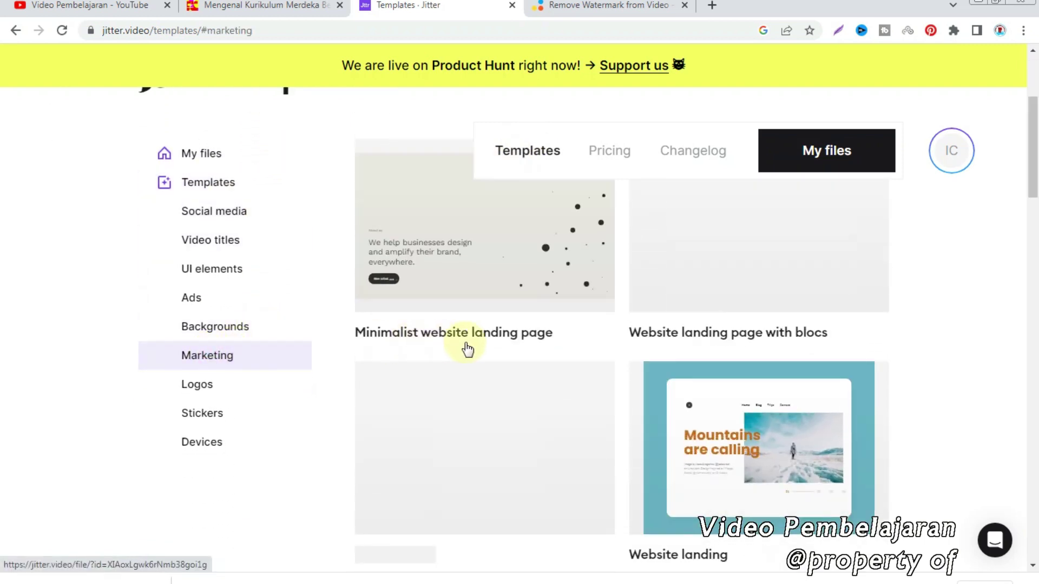
# Find the "Story: Blog post" template among the marketing templates and open it in the editor.
pyautogui.scroll(-2, 499, 333)
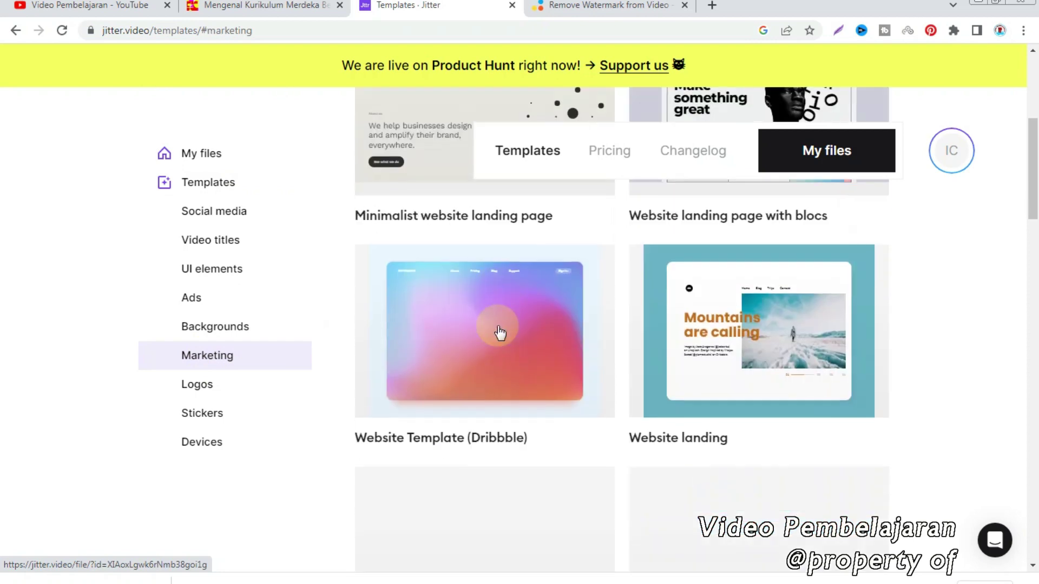
pyautogui.scroll(-5, 499, 332)
pyautogui.scroll(-2, 499, 331)
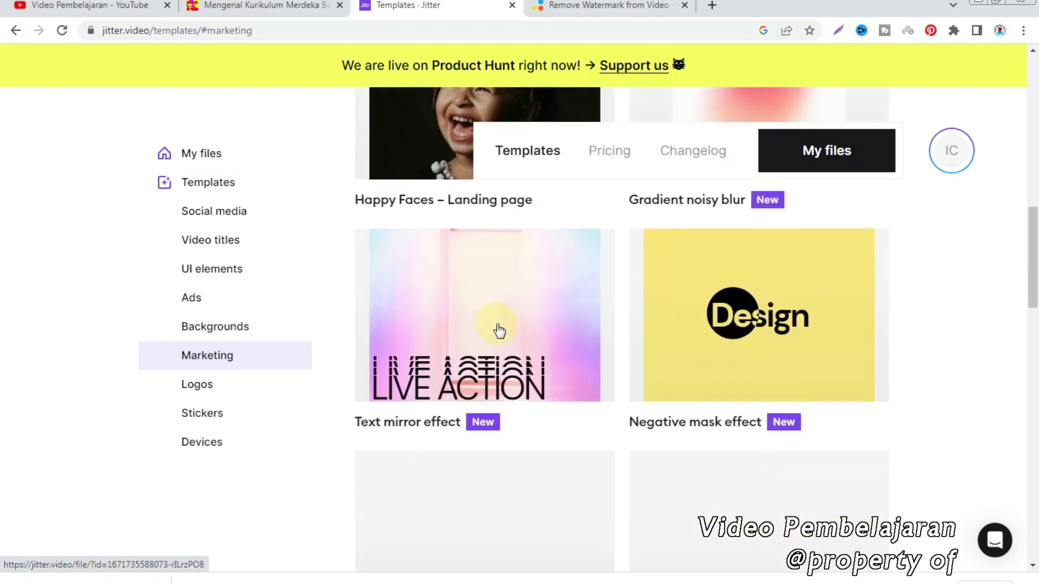
pyautogui.scroll(-3, 499, 330)
pyautogui.scroll(-3, 499, 330)
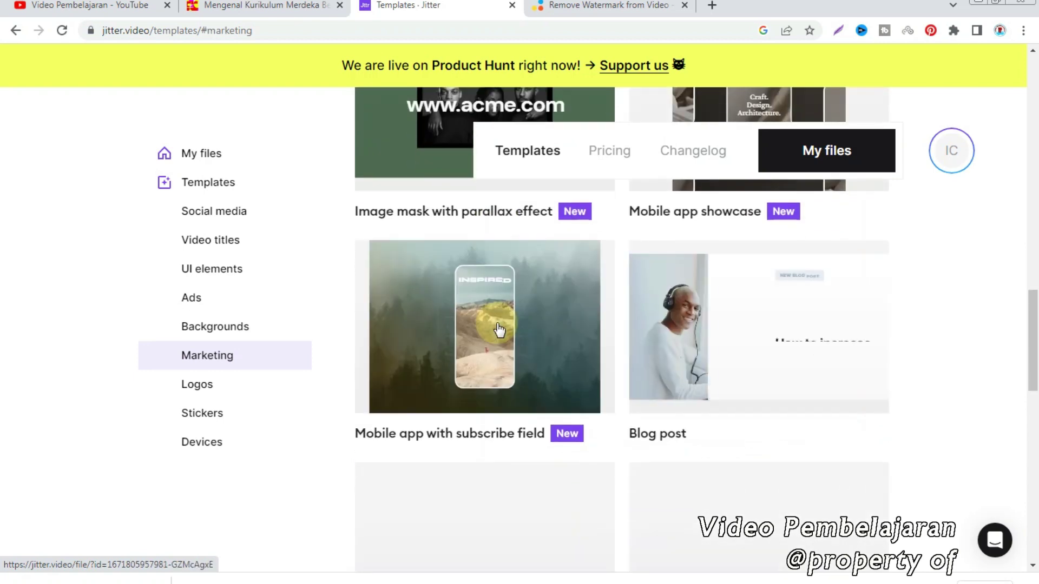
pyautogui.scroll(-3, 498, 330)
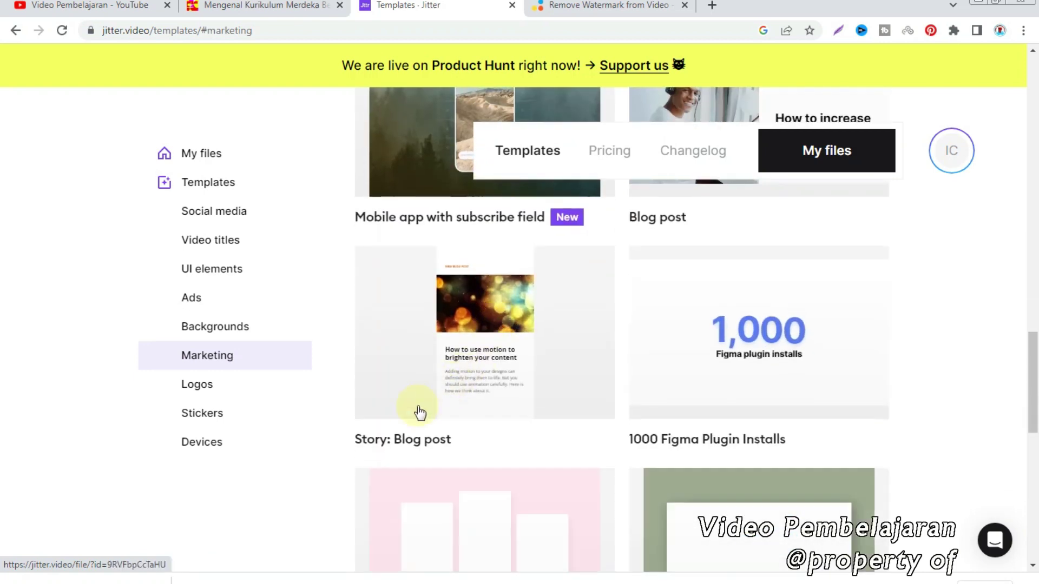
pyautogui.click(480, 348)
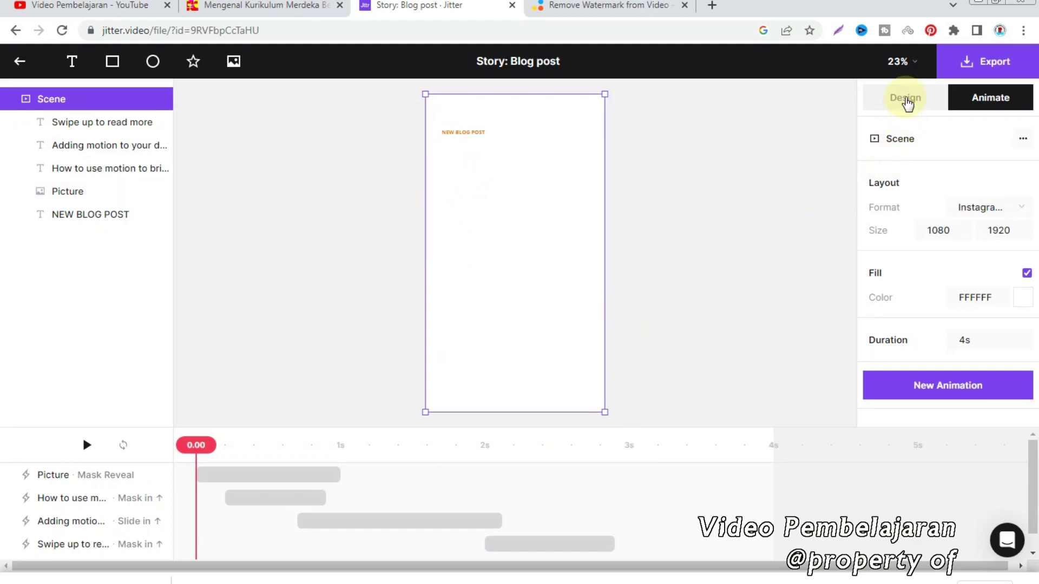
# Examine the template's static design and play its animation from the start.
pyautogui.click(908, 99)
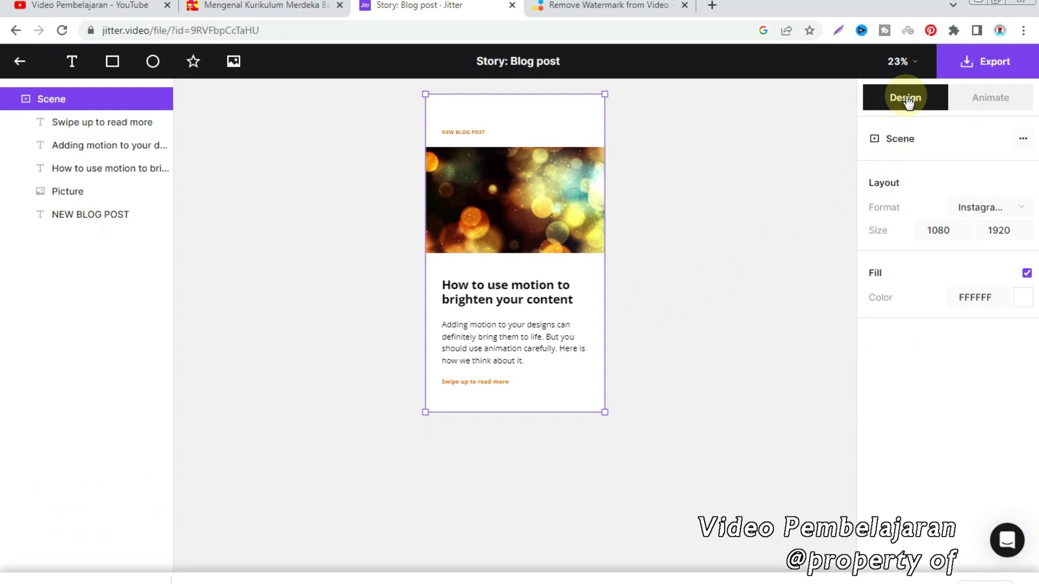
pyautogui.click(972, 98)
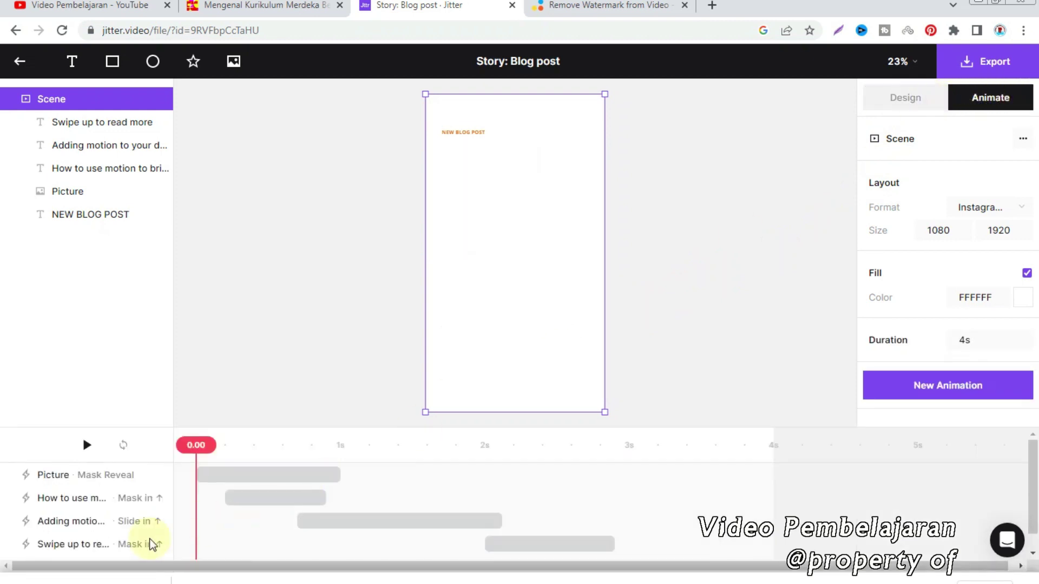
pyautogui.click(85, 445)
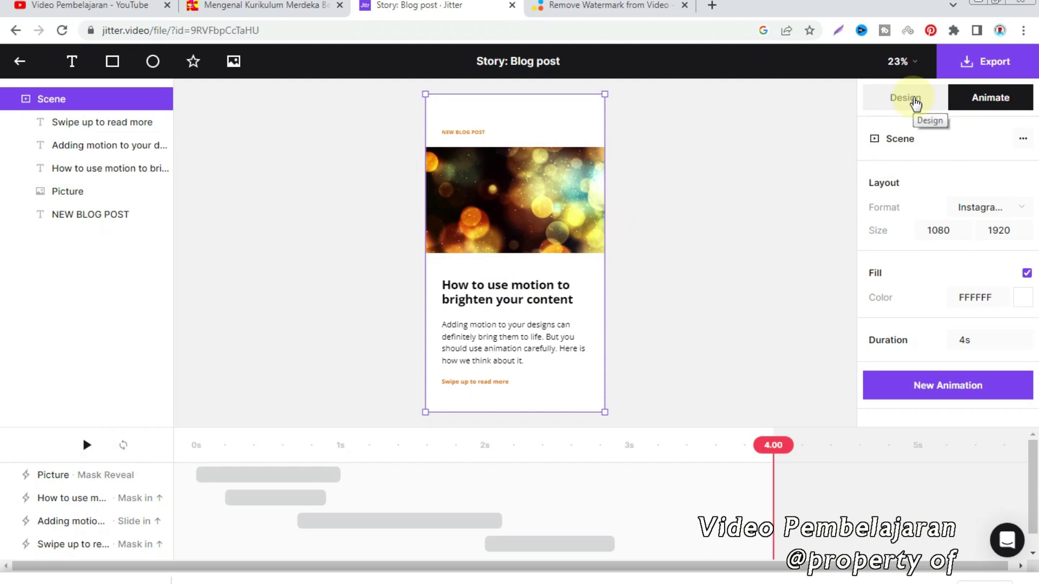
pyautogui.click(916, 101)
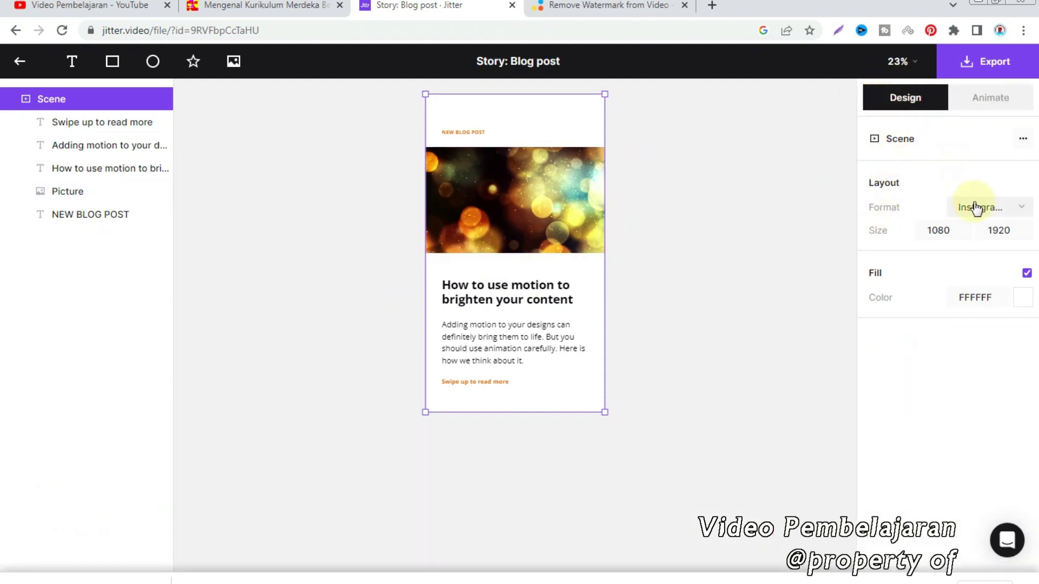
pyautogui.click(509, 208)
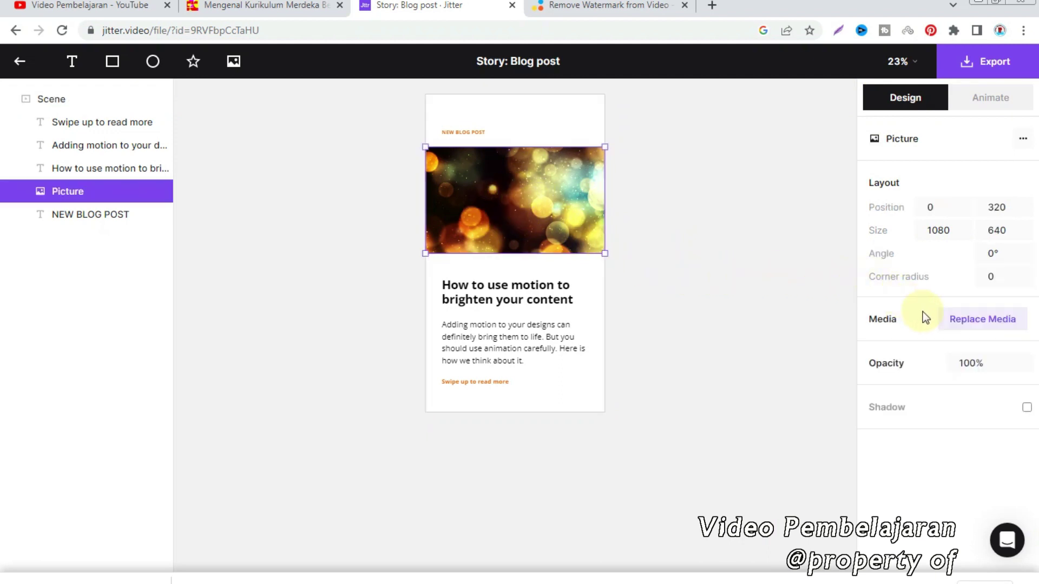
pyautogui.click(962, 321)
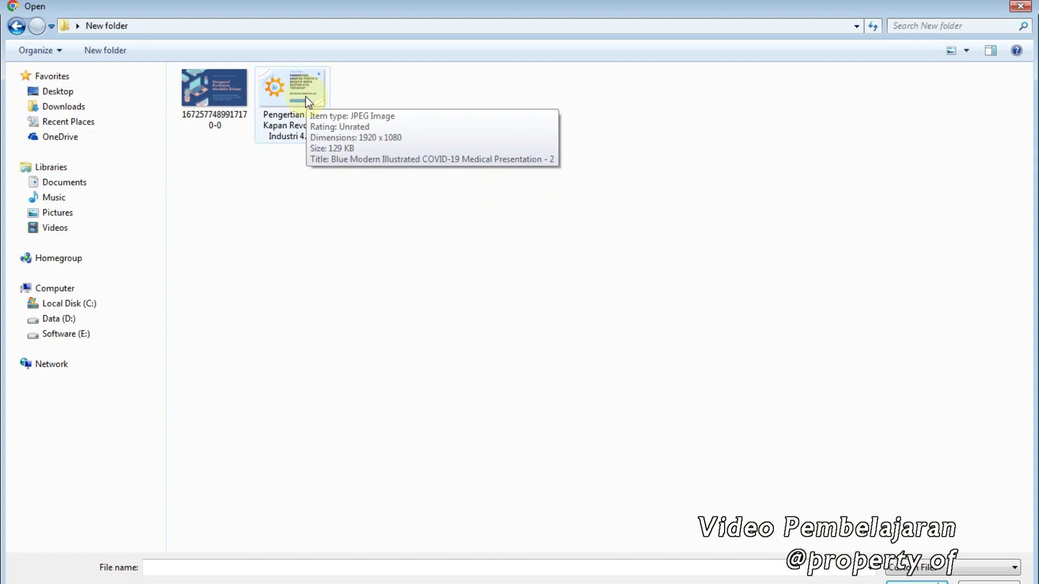
pyautogui.click(225, 102)
pyautogui.doubleClick(225, 102)
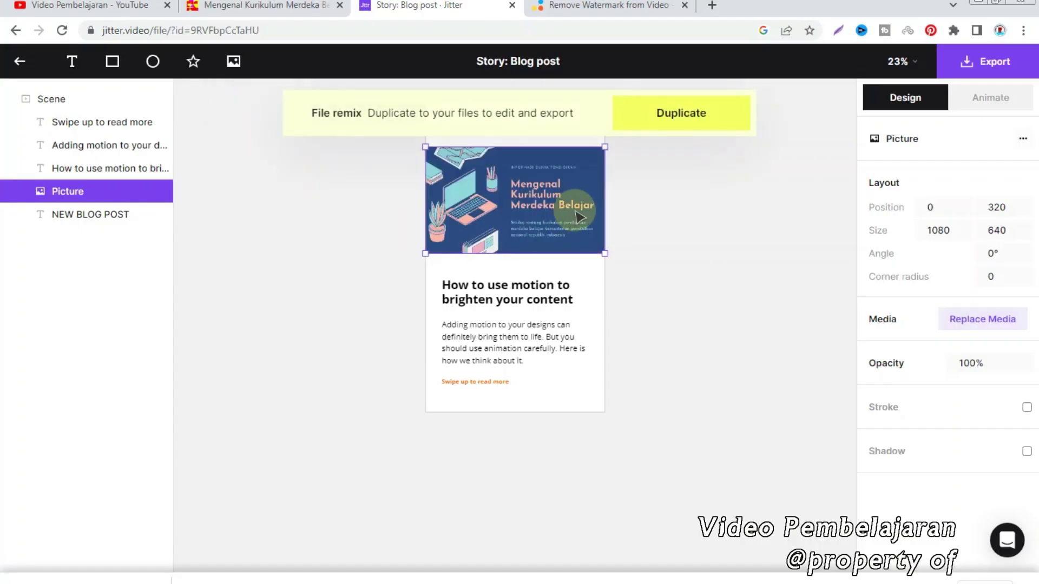
# Replace the "Adding motion to your designs" body text with the copied full paragraph and remove its trailing blank line.
pyautogui.click(468, 336)
pyautogui.doubleClick(468, 336)
pyautogui.click(468, 337)
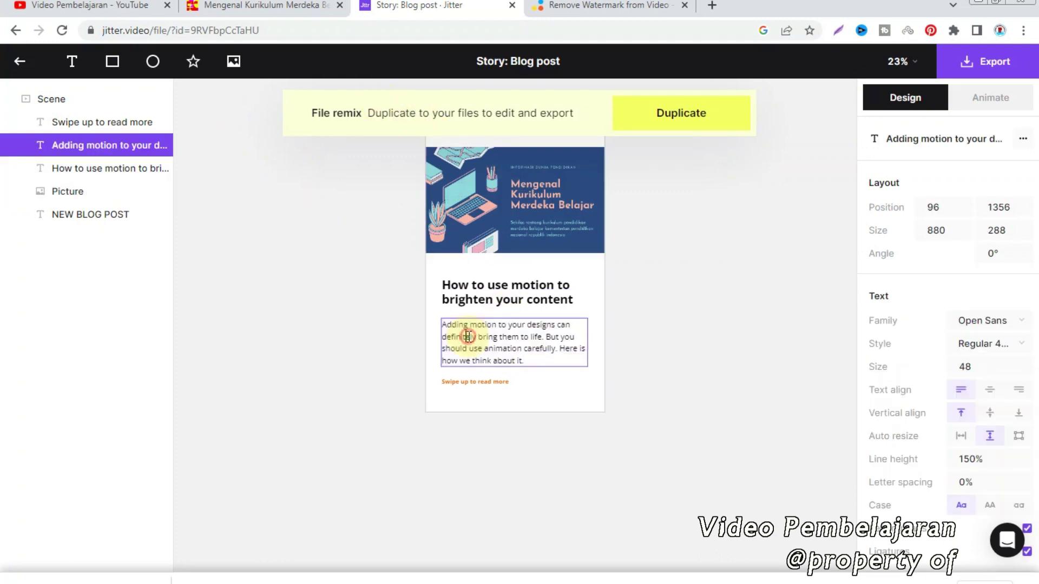
pyautogui.doubleClick(468, 337)
pyautogui.tripleClick(469, 337)
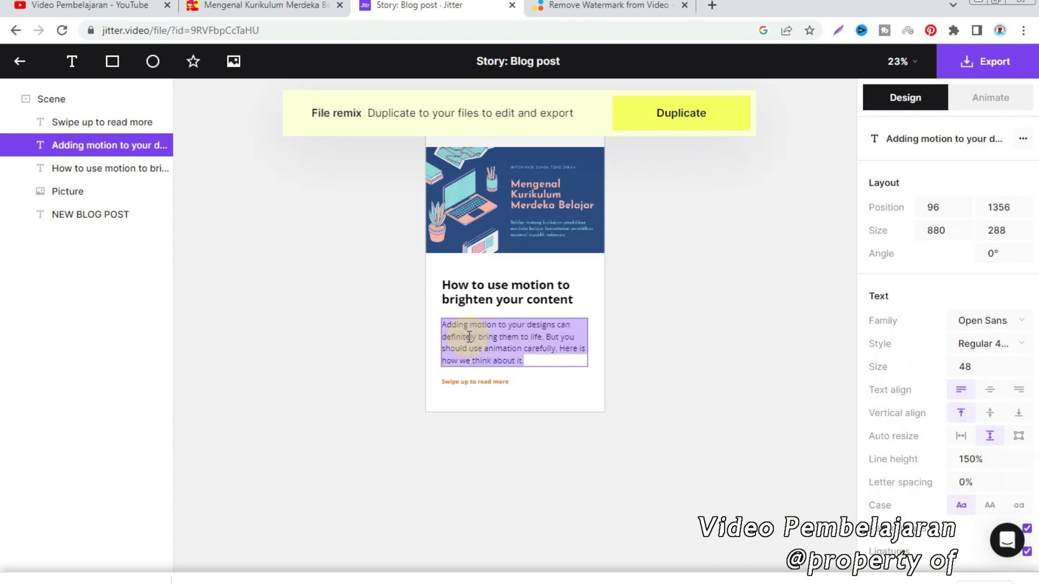
pyautogui.hotkey('ctrl', 'v')
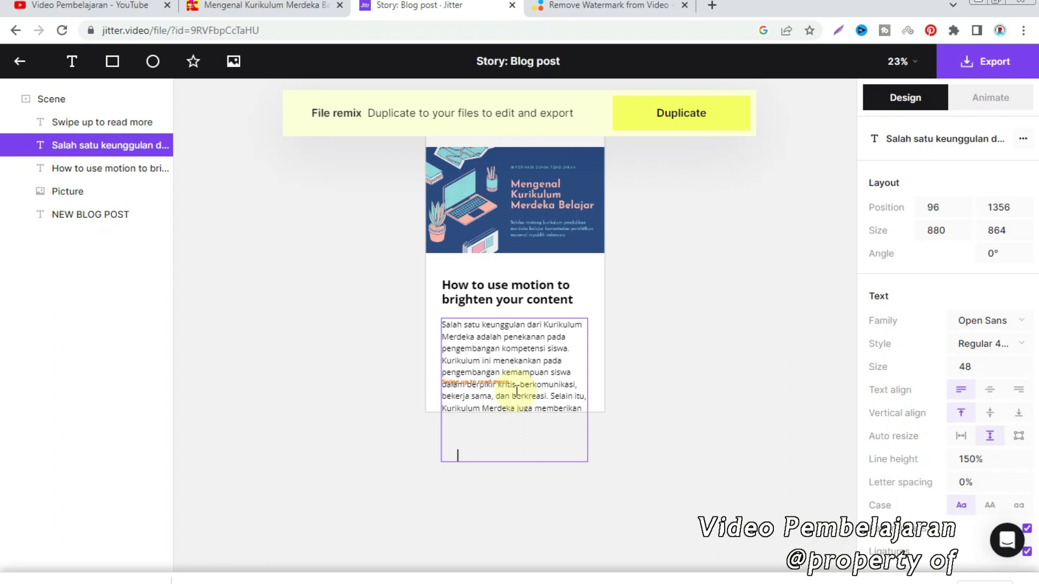
pyautogui.press('BackSpace')
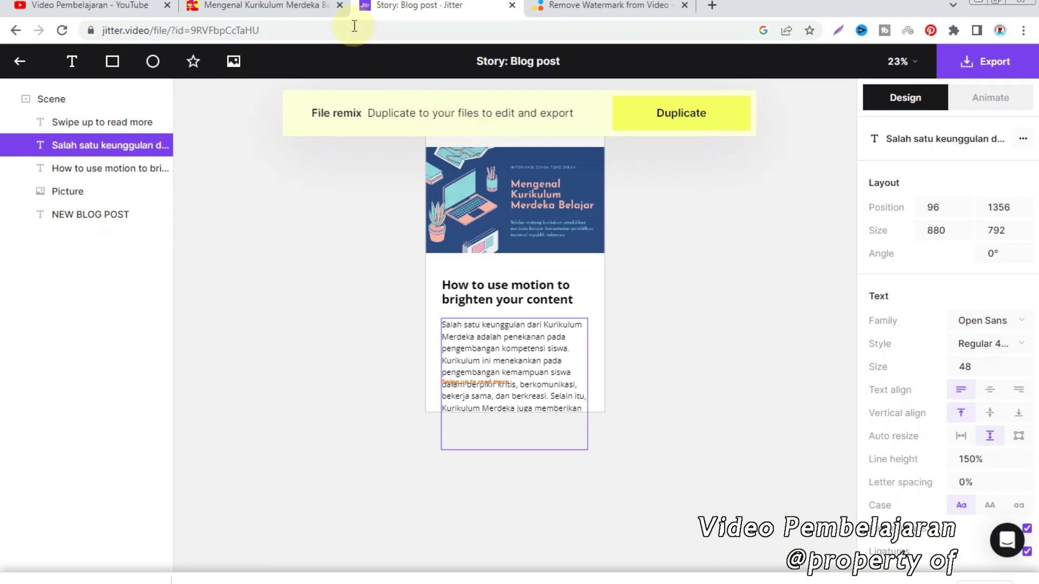
# Return to the blog article and copy only the part from "Salah satu keunggulan" to "dan berkreasi.".
pyautogui.click(263, 7)
pyautogui.scroll(-1, 330, 424)
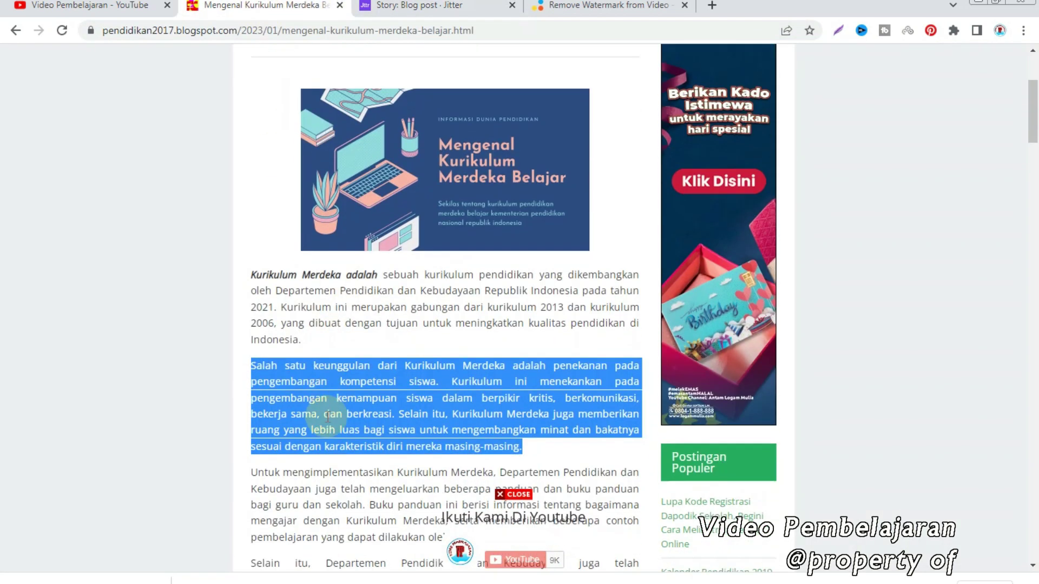
pyautogui.click(250, 359)
pyautogui.moveTo(253, 352); pyautogui.dragTo(399, 400)
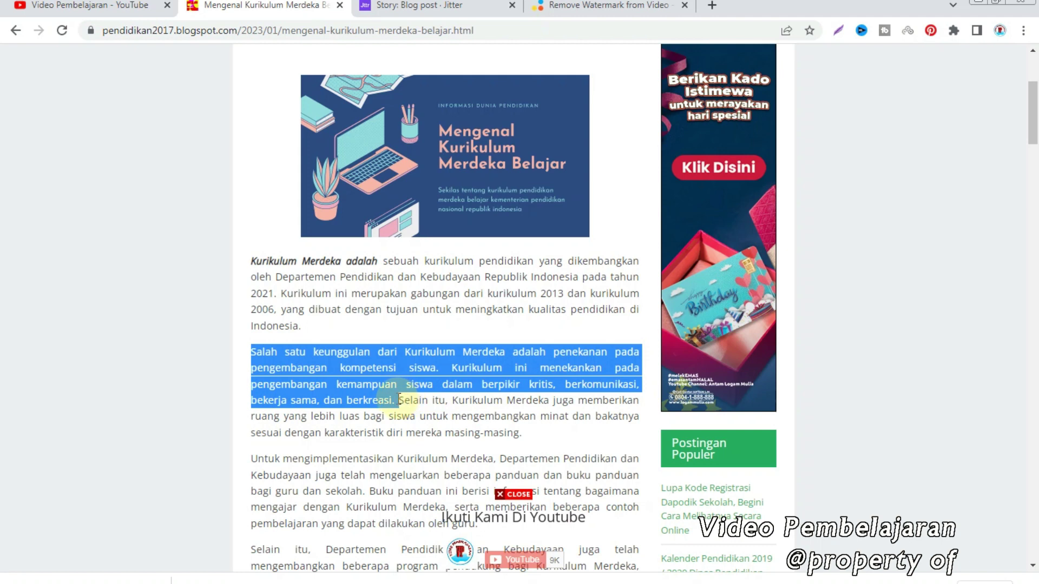
pyautogui.rightClick(377, 375)
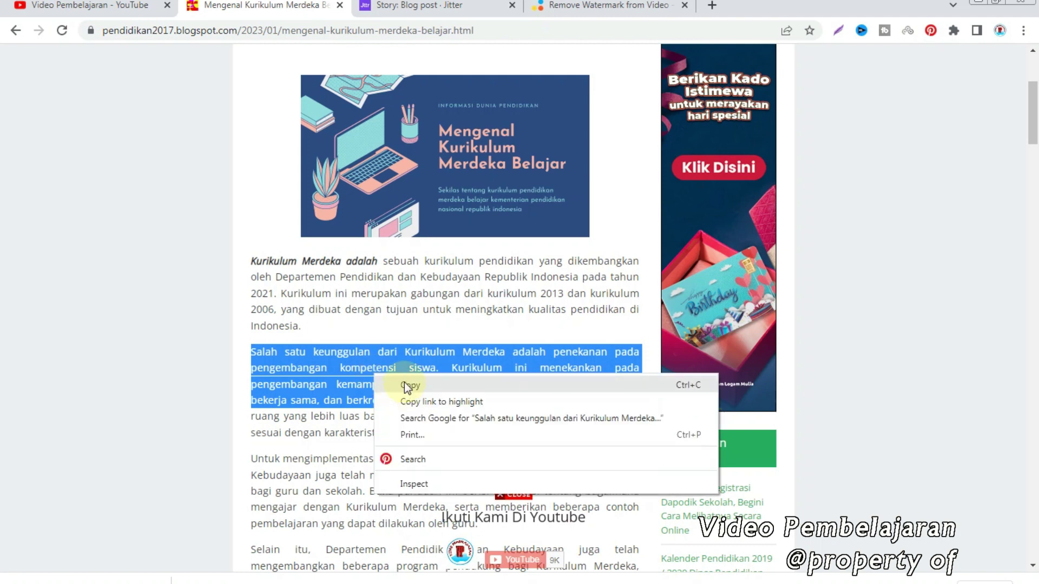
pyautogui.click(407, 386)
# Back in Jitter, replace the whole body text below the heading with the shorter copied excerpt.
pyautogui.click(449, 7)
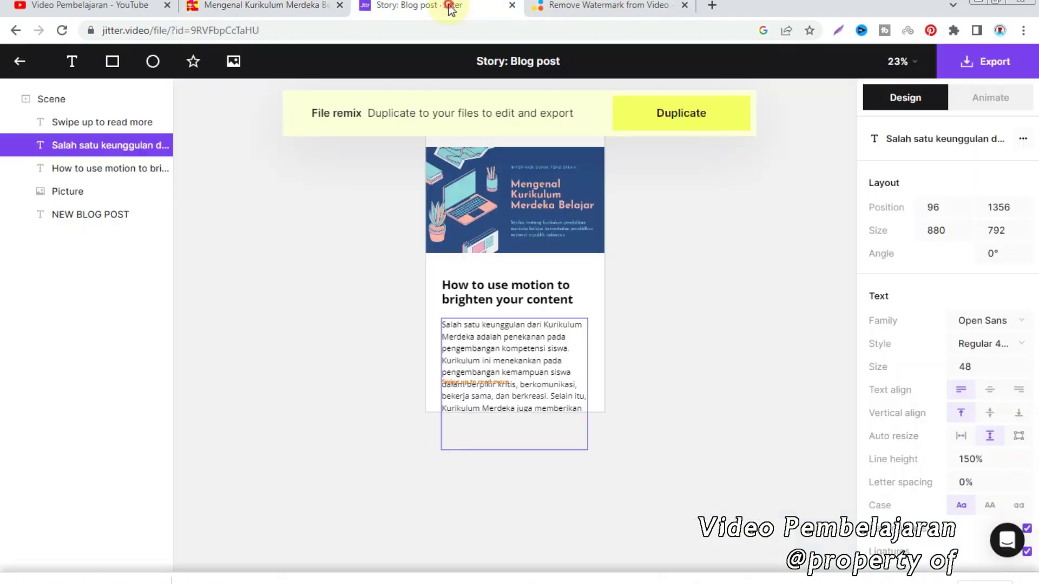
pyautogui.doubleClick(528, 383)
pyautogui.doubleClick(497, 363)
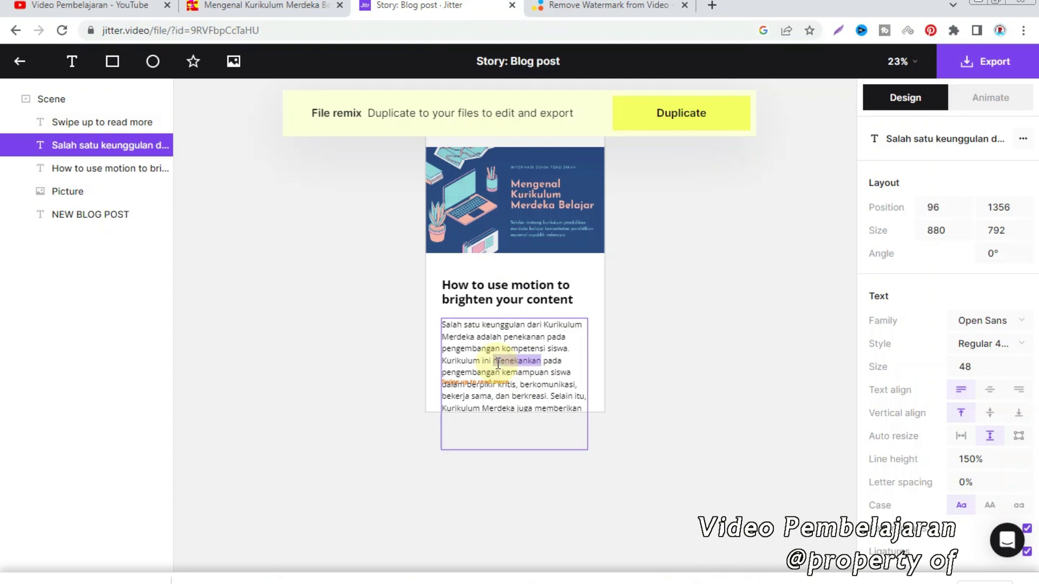
pyautogui.hotkey('ctrl', 'a')
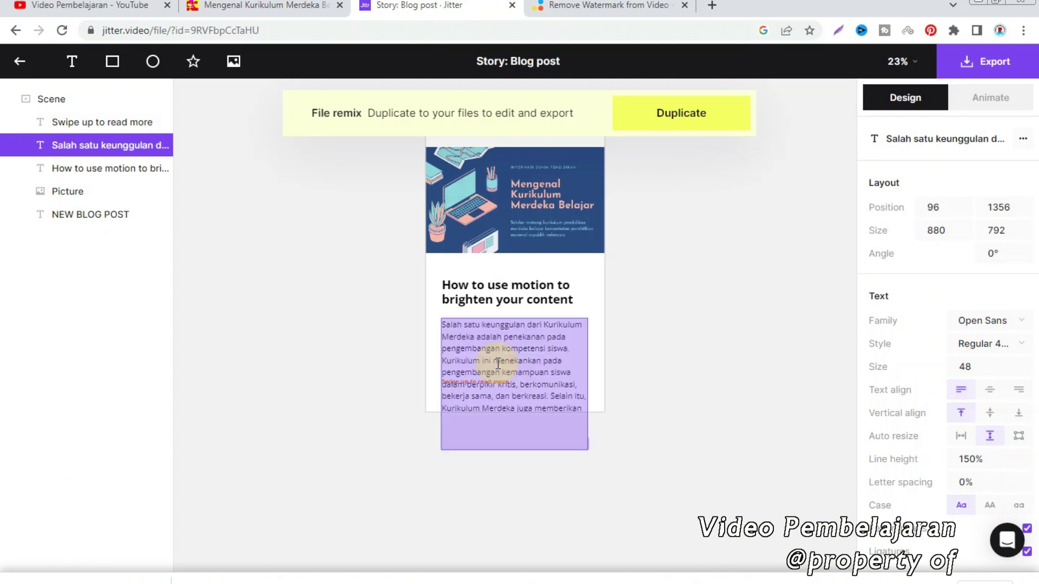
pyautogui.hotkey('ctrl', 'v')
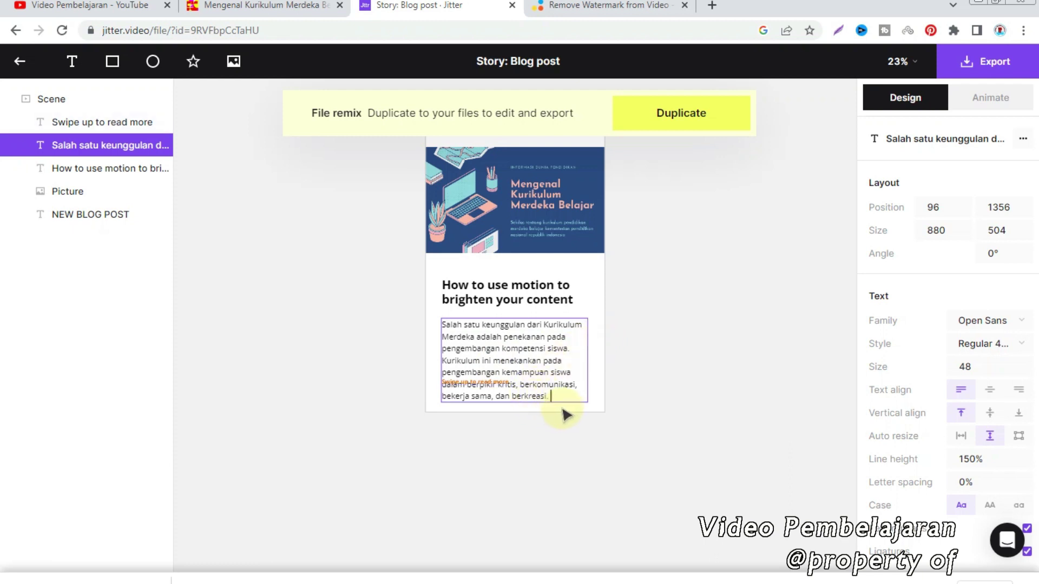
# Set the body text's font size to 30.
pyautogui.click(981, 366)
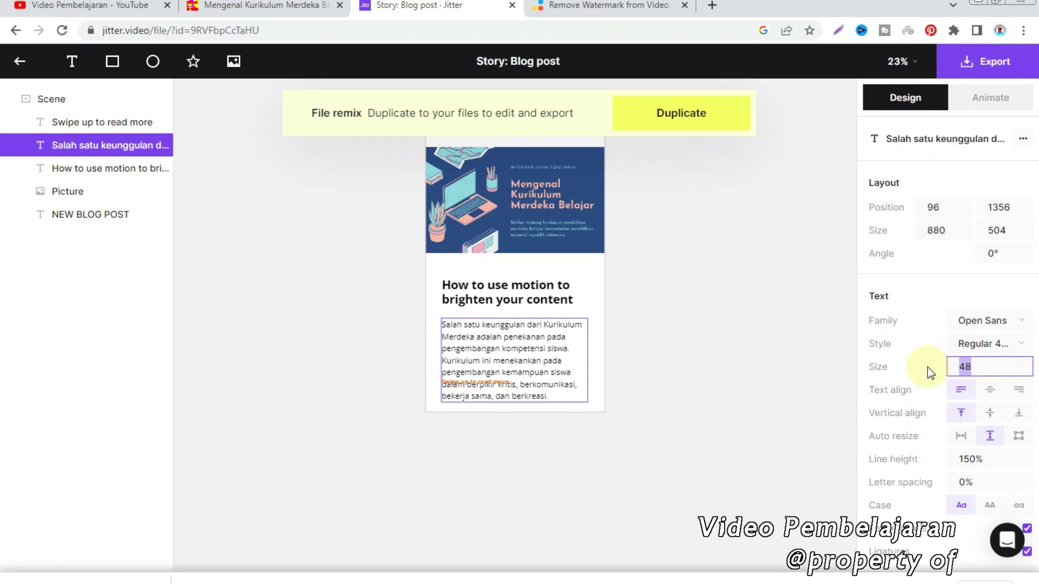
pyautogui.write('30')
pyautogui.click(764, 333)
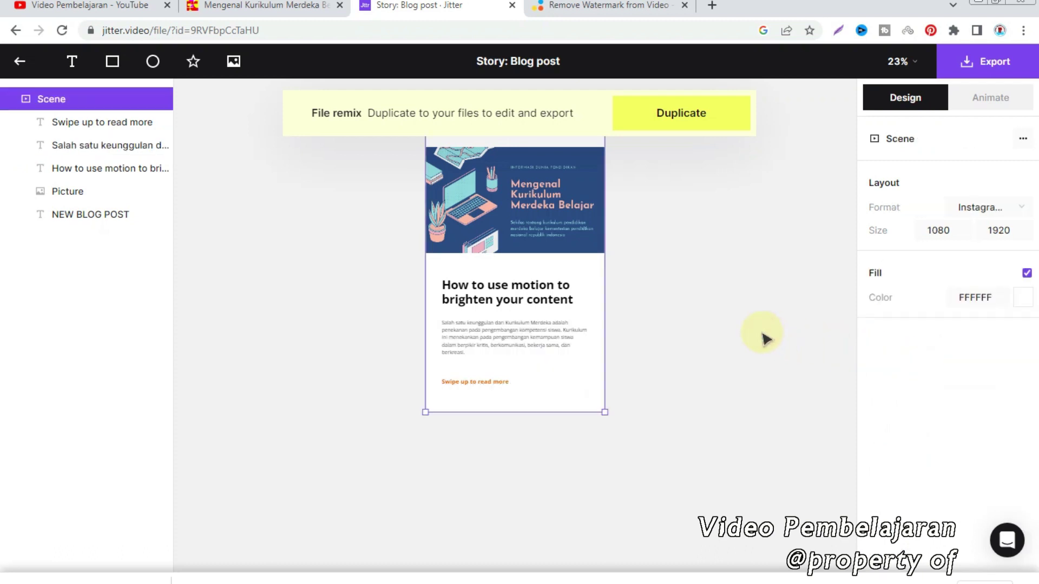
# Set the body text's font size to 40 and deselect the text.
pyautogui.click(526, 340)
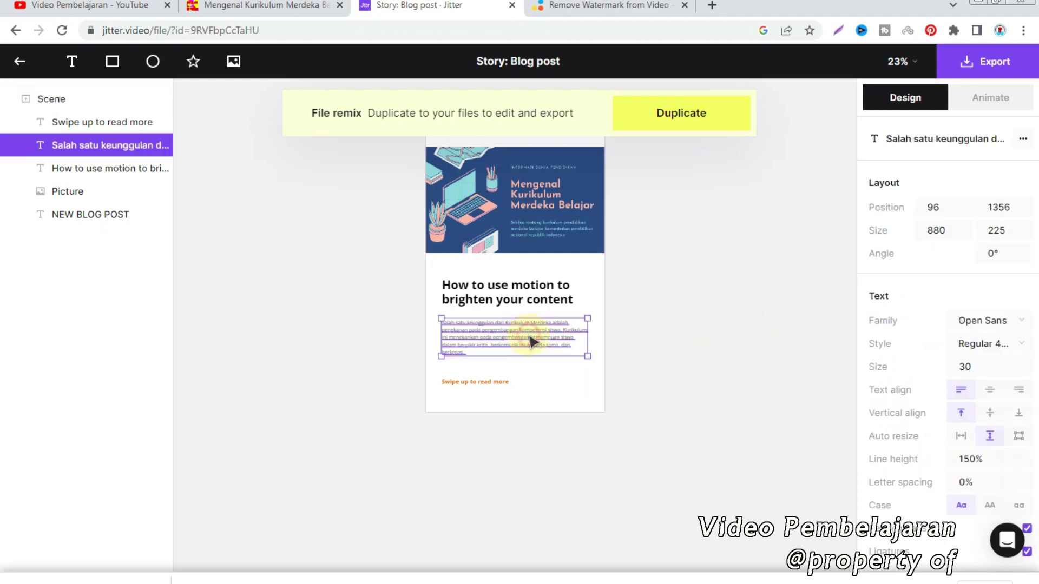
pyautogui.click(977, 367)
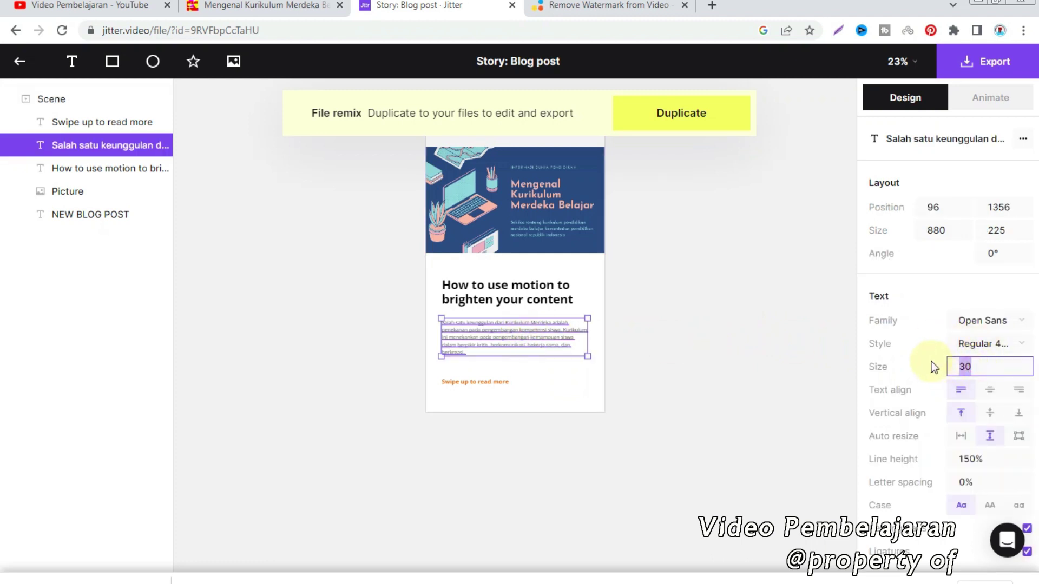
pyautogui.write('40')
pyautogui.click(789, 385)
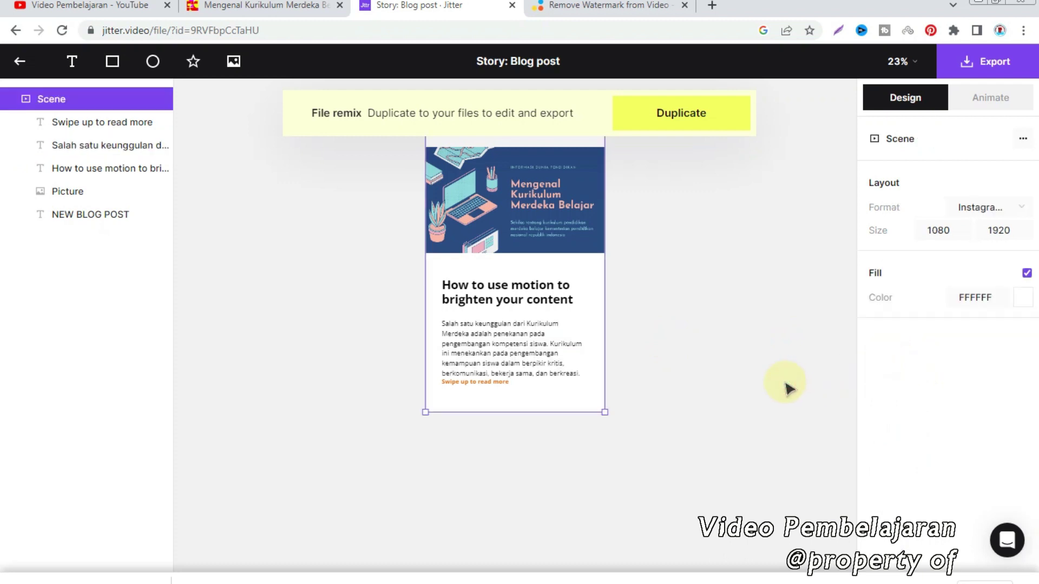
# Move the body text up to vertical position 1312 and the heading above it up to 1056.
pyautogui.click(522, 352)
pyautogui.moveTo(523, 347); pyautogui.dragTo(523, 340)
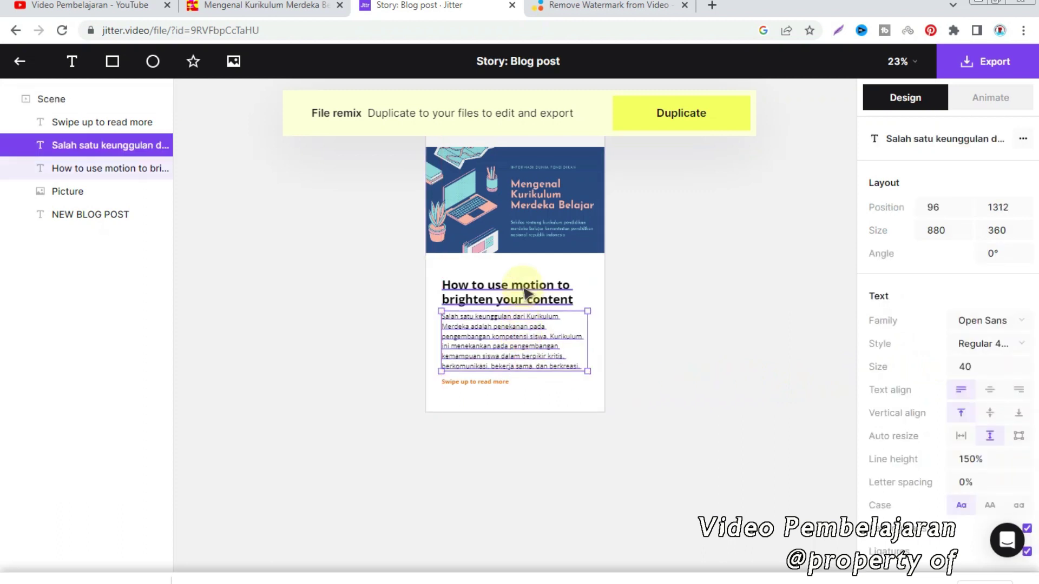
pyautogui.moveTo(522, 290); pyautogui.dragTo(522, 282)
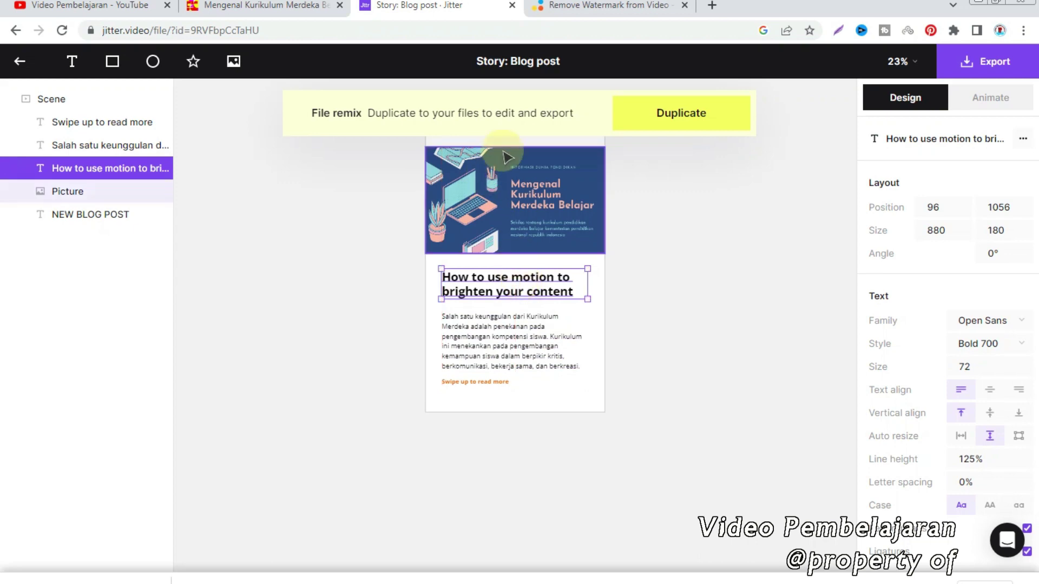
# Switch to the blog article and copy its title "Mengenal Kurikulum Merdeka Belajar".
pyautogui.click(248, 5)
pyautogui.scroll(5, 359, 248)
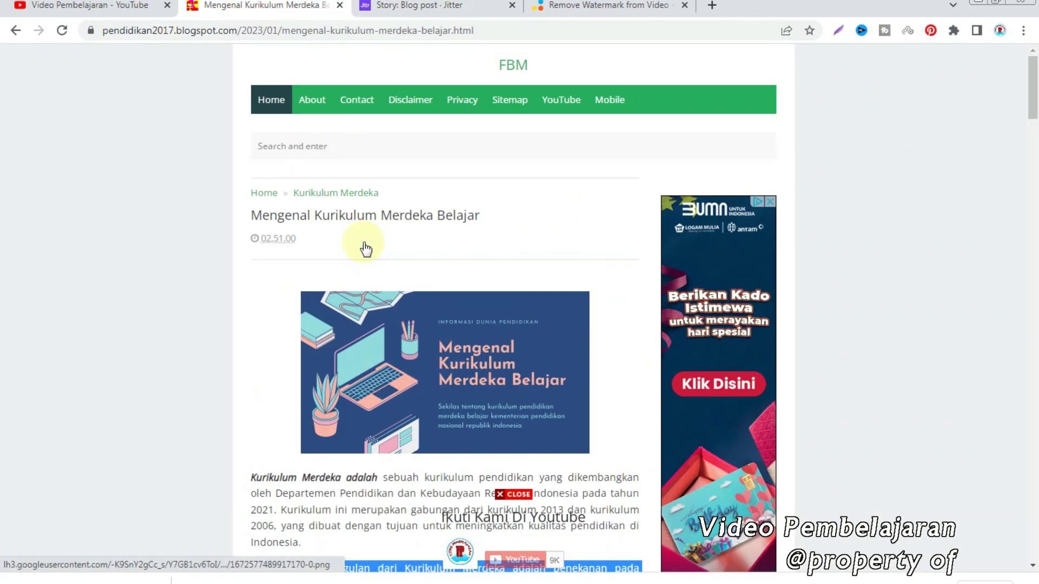
pyautogui.click(252, 215)
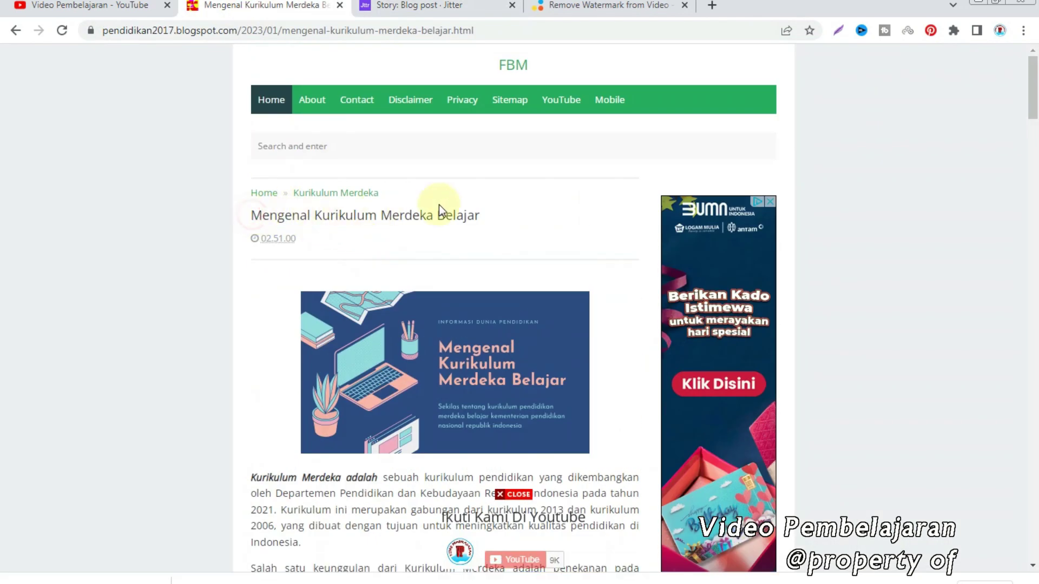
pyautogui.moveTo(456, 208); pyautogui.dragTo(478, 215)
pyautogui.rightClick(461, 217)
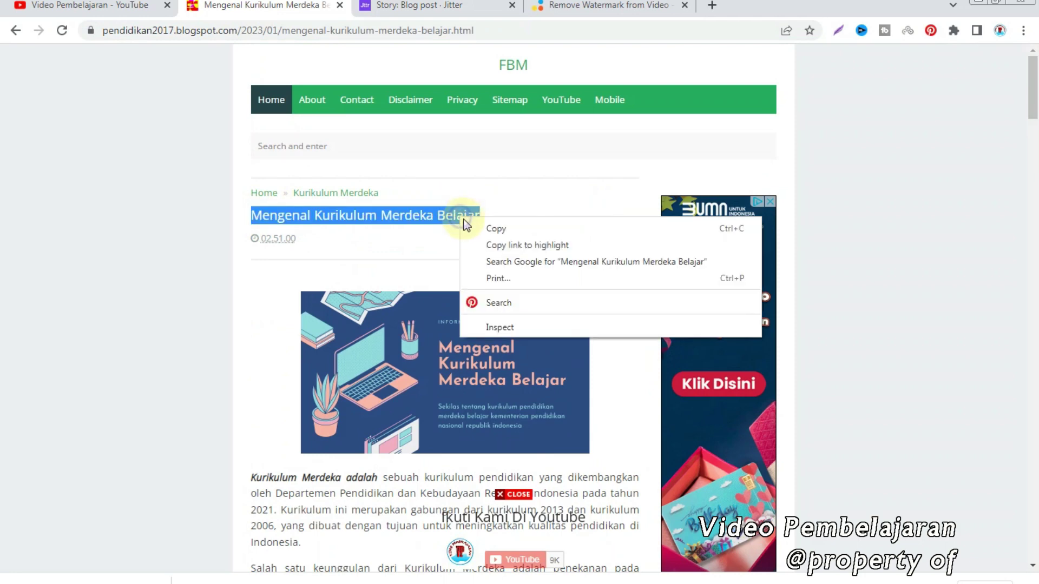
pyautogui.click(493, 230)
# Back in Jitter, replace the heading "How to use motion to brighten your content" with the copied article title.
pyautogui.click(429, 6)
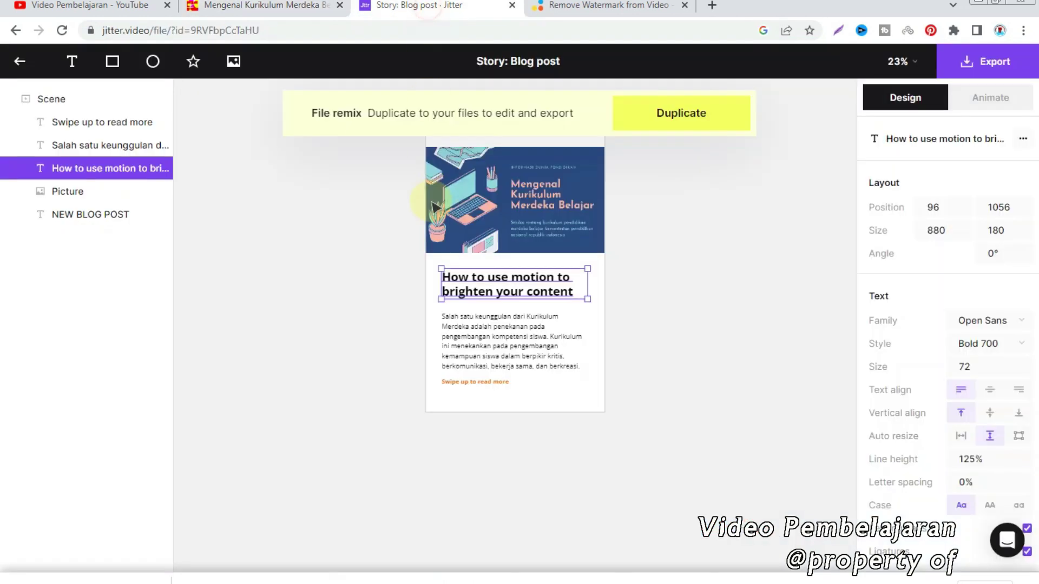
pyautogui.doubleClick(468, 293)
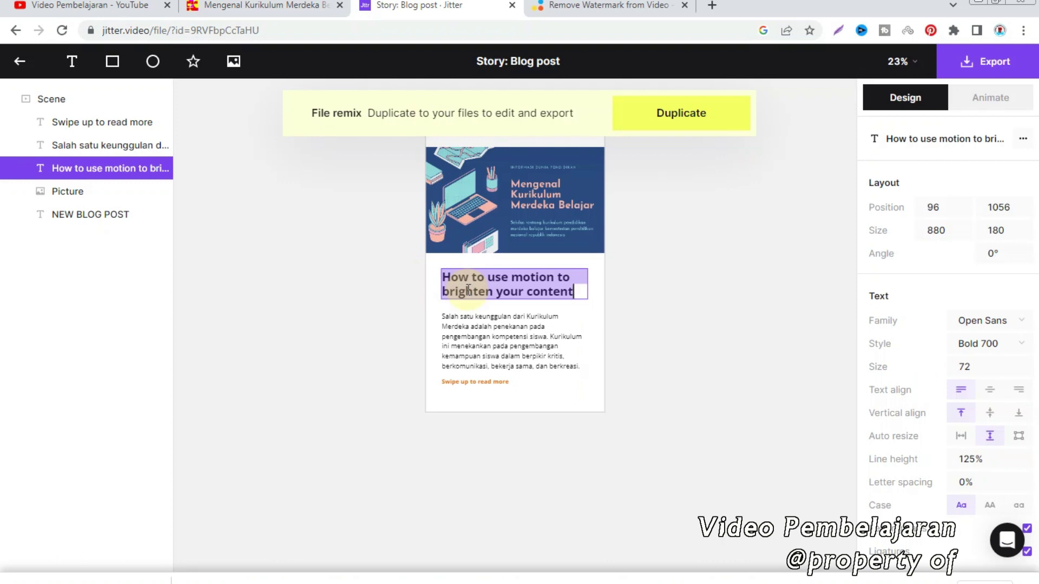
pyautogui.hotkey('ctrl', 'v')
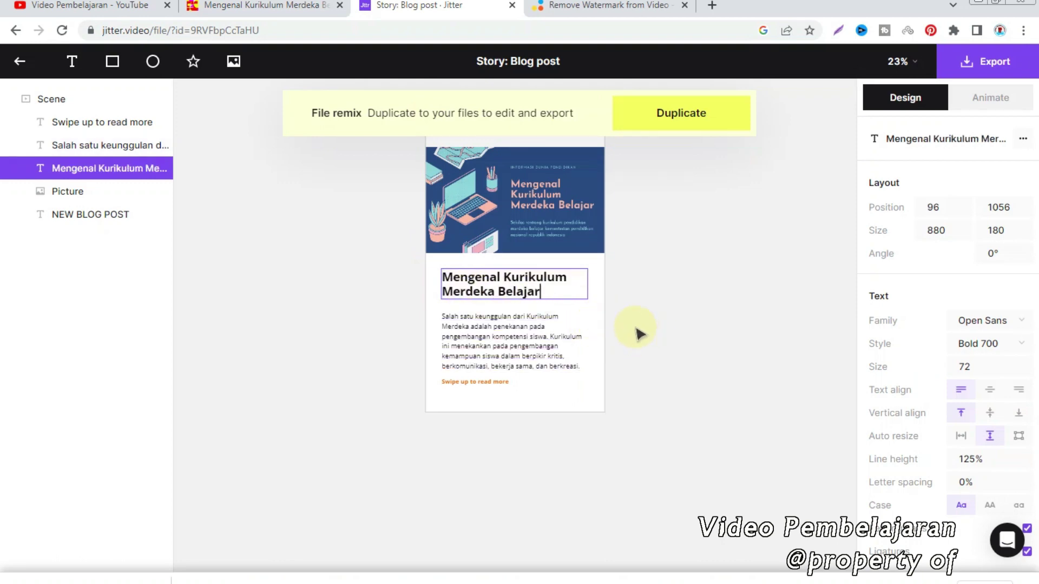
# Play the story's animation on the timeline to preview the customized scene, and deselect the "Swipe up to read more" text.
pyautogui.click(493, 383)
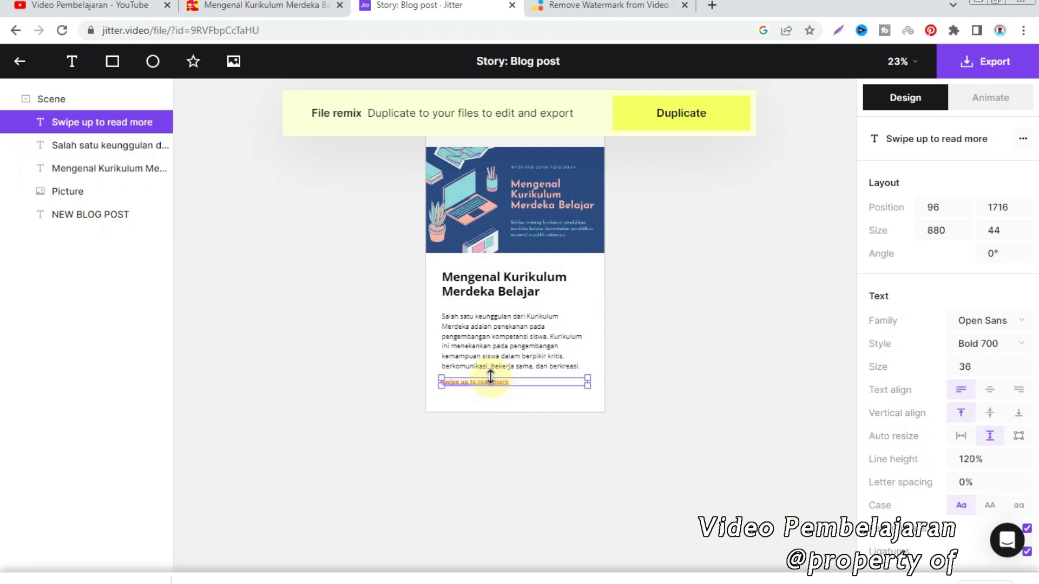
pyautogui.scroll(3, 571, 287)
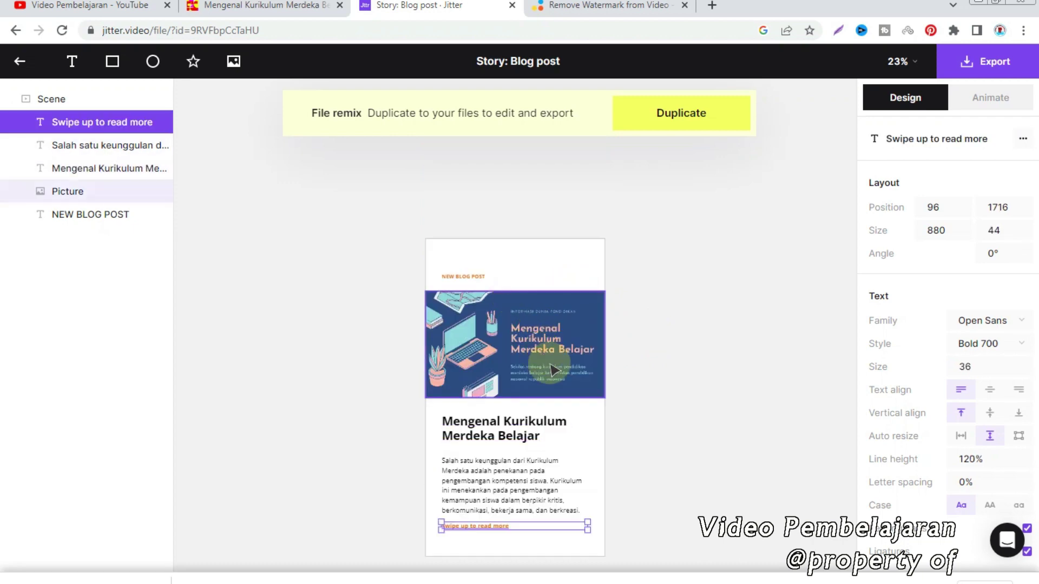
pyautogui.scroll(-2, 554, 363)
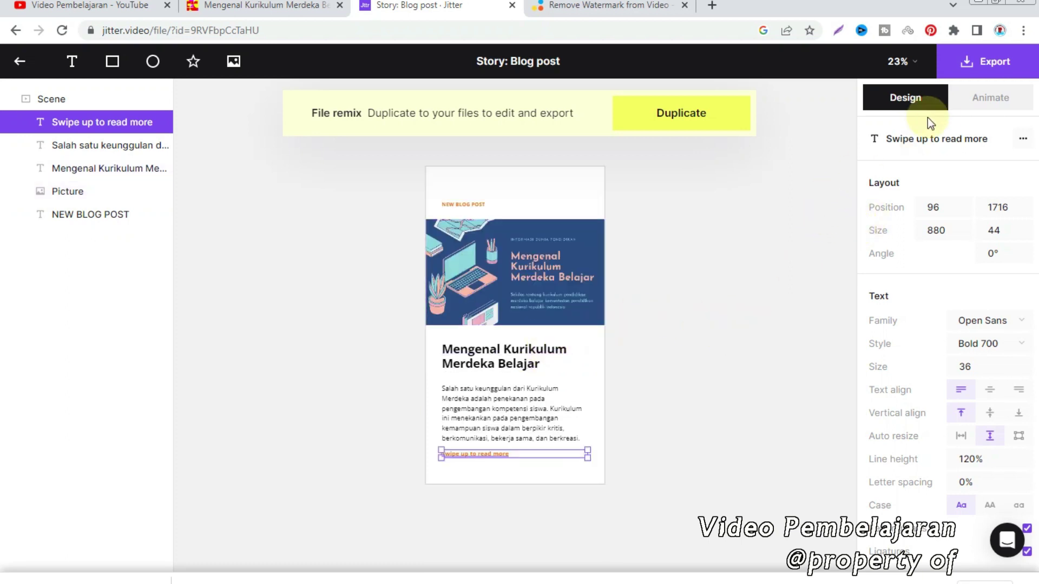
pyautogui.click(975, 102)
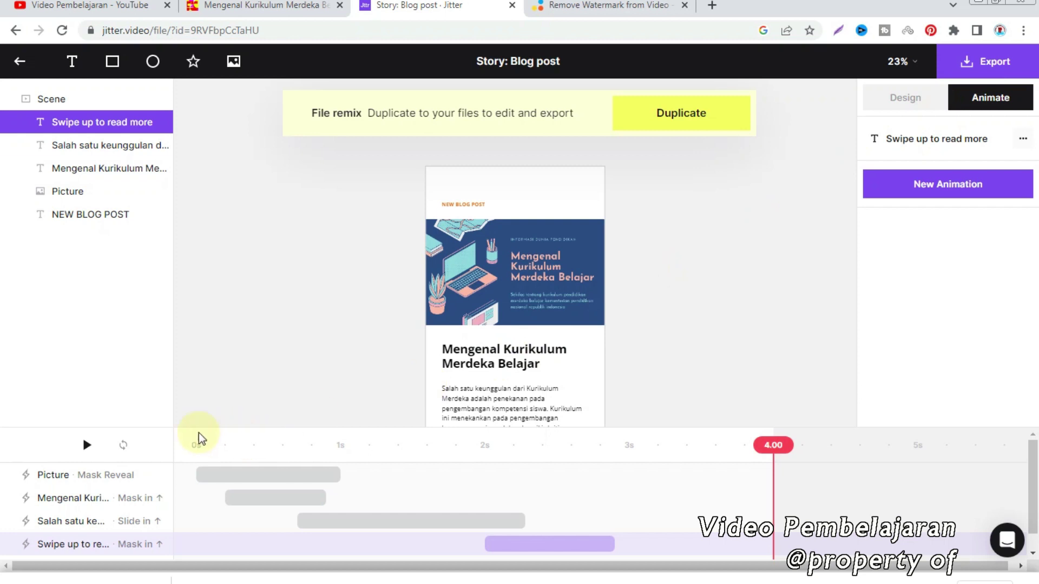
pyautogui.click(87, 446)
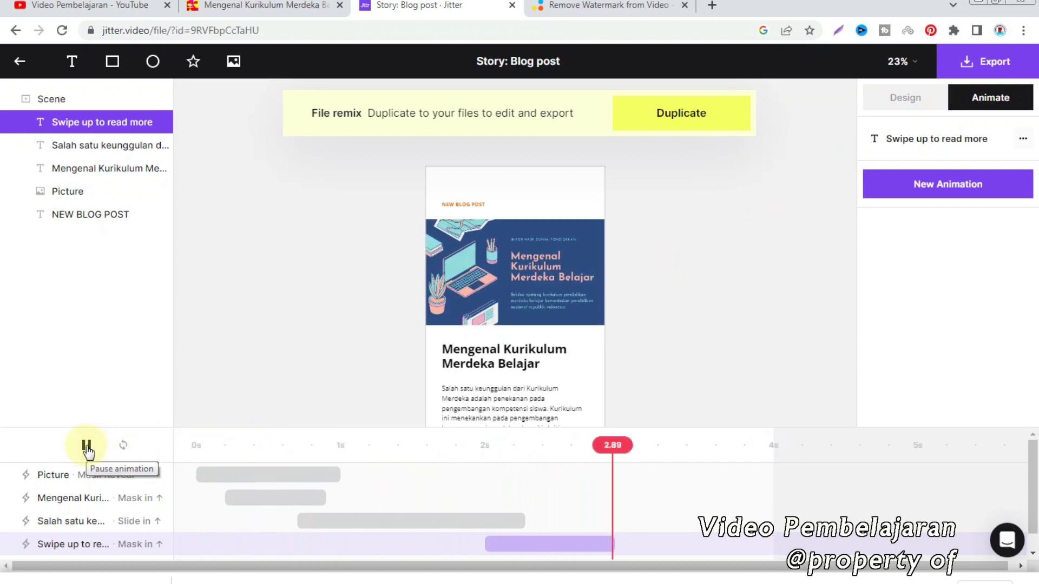
pyautogui.scroll(-1, 655, 374)
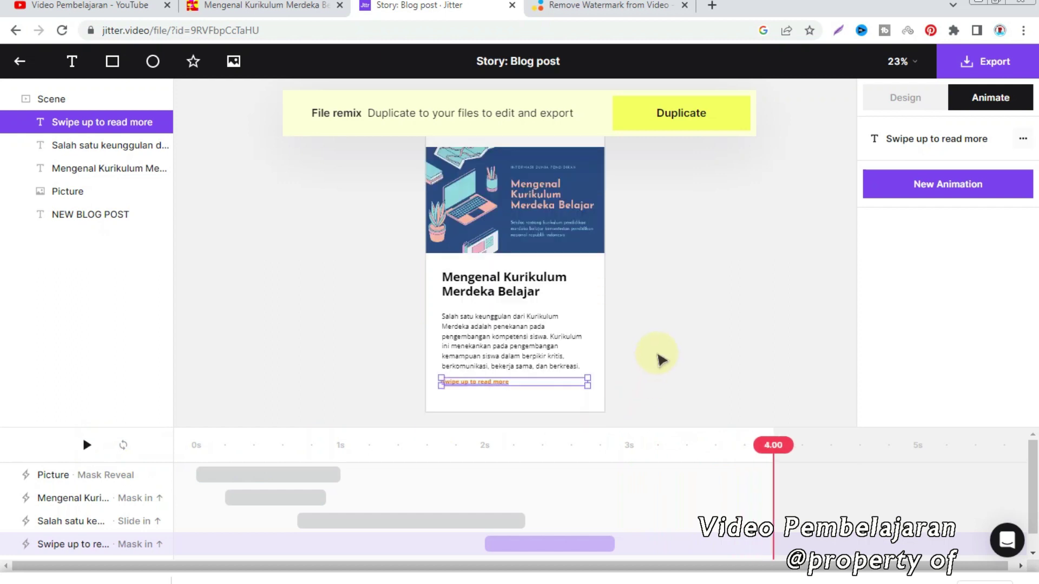
pyautogui.click(656, 353)
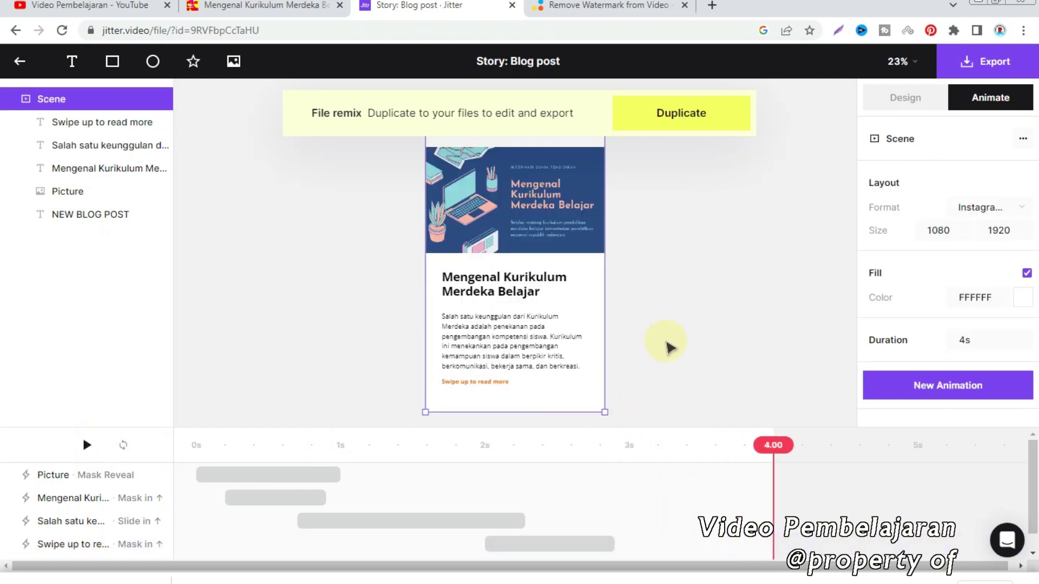
# Try to export the scene as a 720p video, and duplicate the template into the account's own files.
pyautogui.click(993, 64)
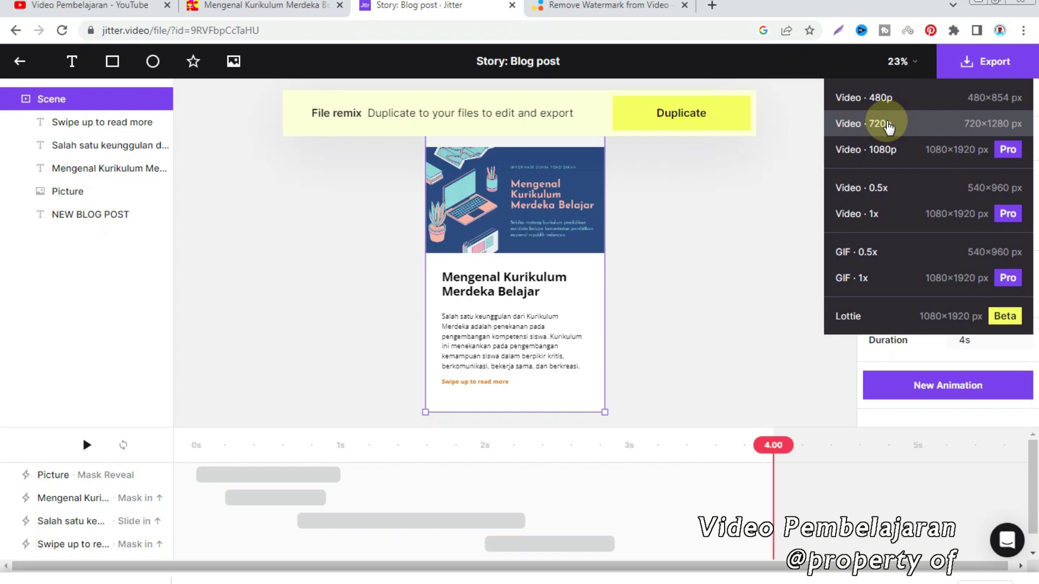
pyautogui.click(888, 125)
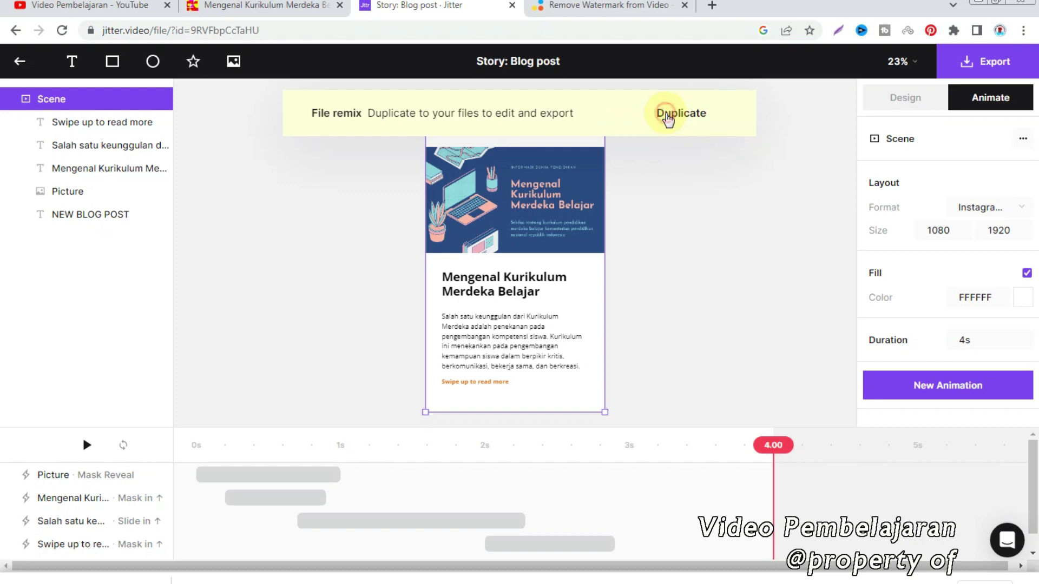
pyautogui.click(668, 116)
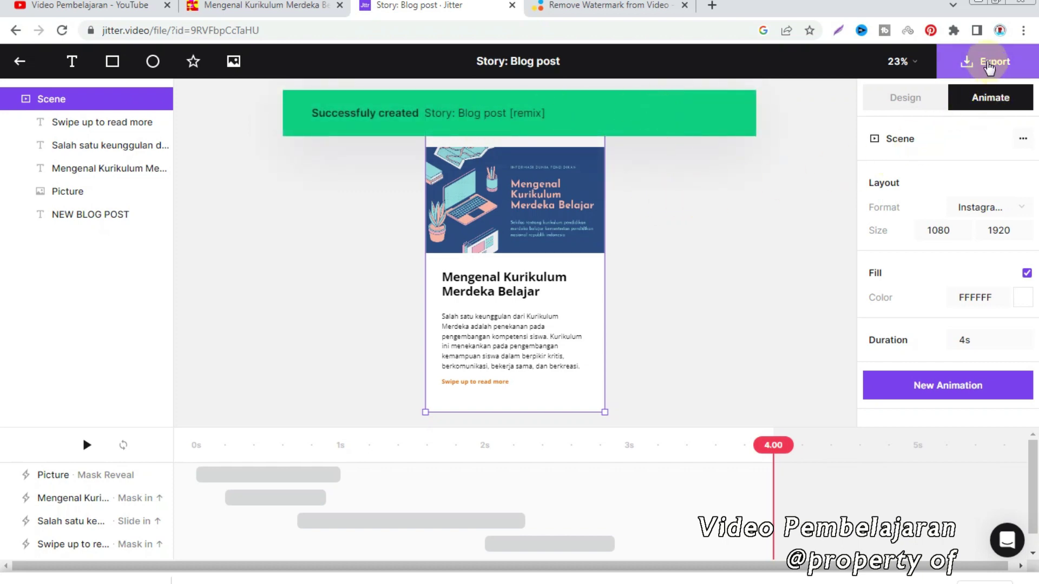
# Export the duplicated story as a 720p video at 720×1280 px and download the MP4.
pyautogui.click(993, 63)
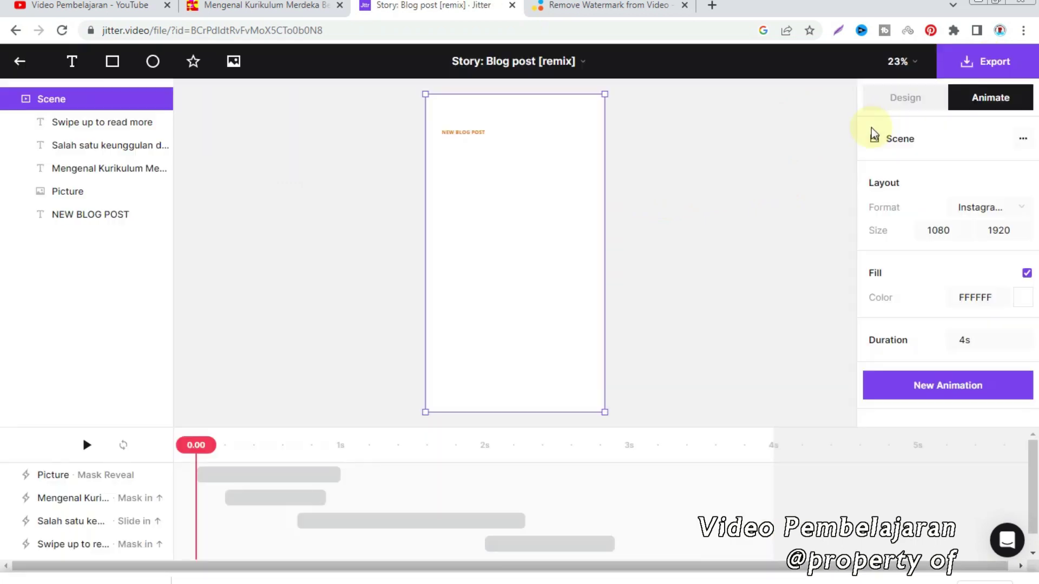
pyautogui.click(990, 63)
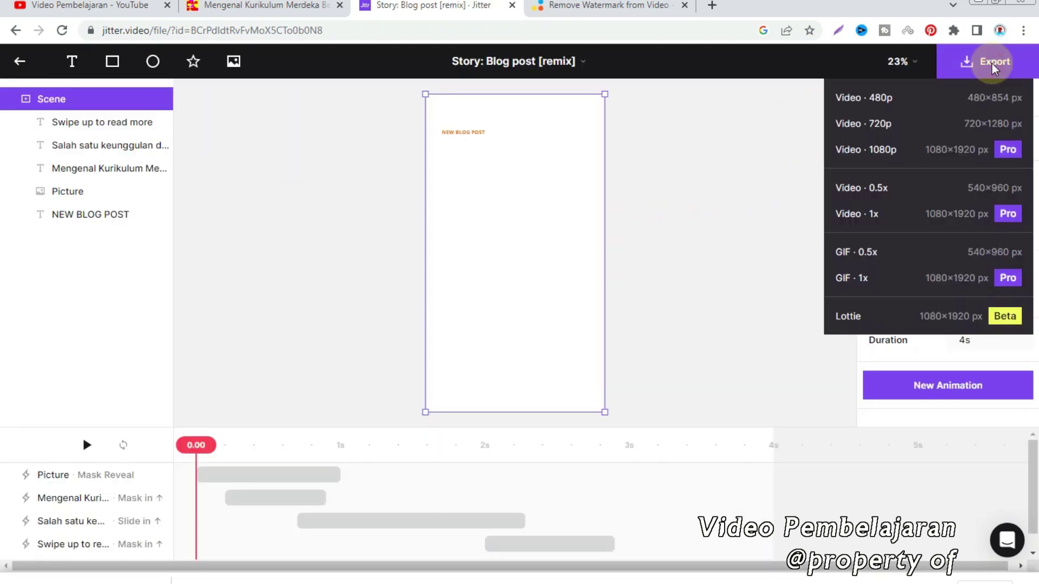
pyautogui.click(884, 124)
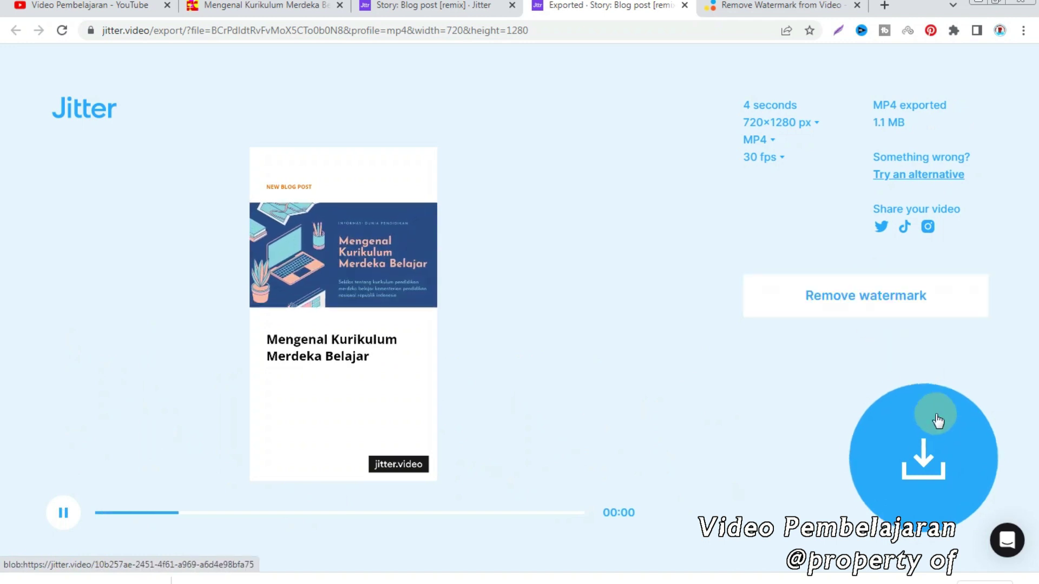
pyautogui.click(927, 459)
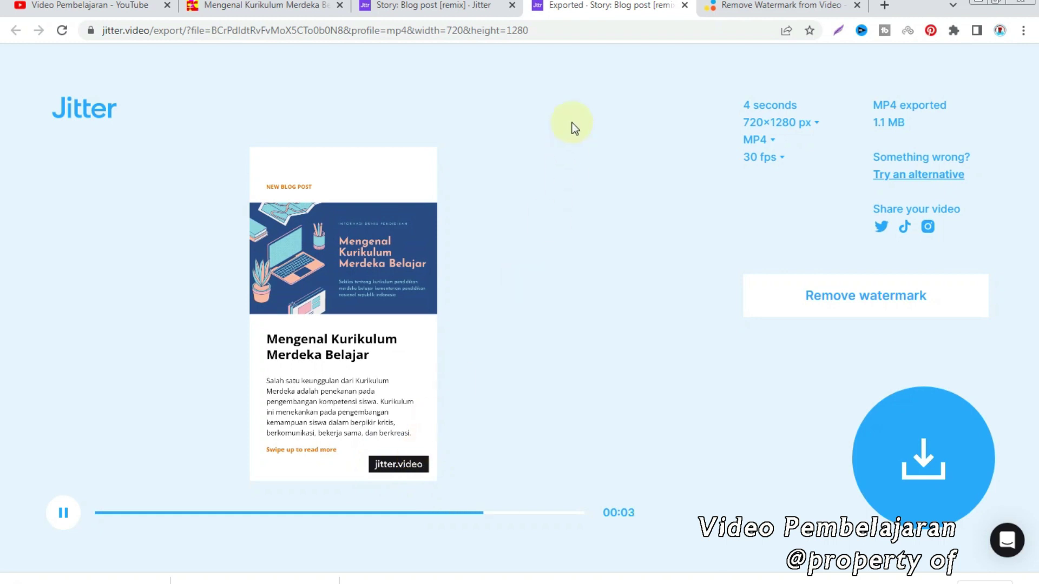
# Switch to the 123APPS Remove Logo page, load the downloaded Story_-Blog-post-[remix].mp4, and dismiss the Chrome extension offer.
pyautogui.click(763, 9)
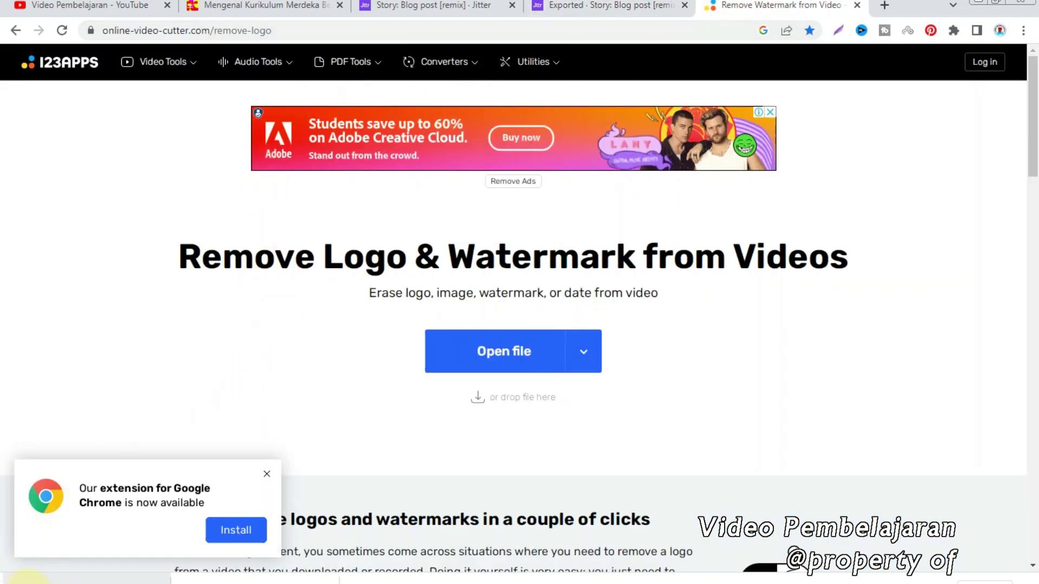
pyautogui.moveTo(30, 578); pyautogui.dragTo(482, 342)
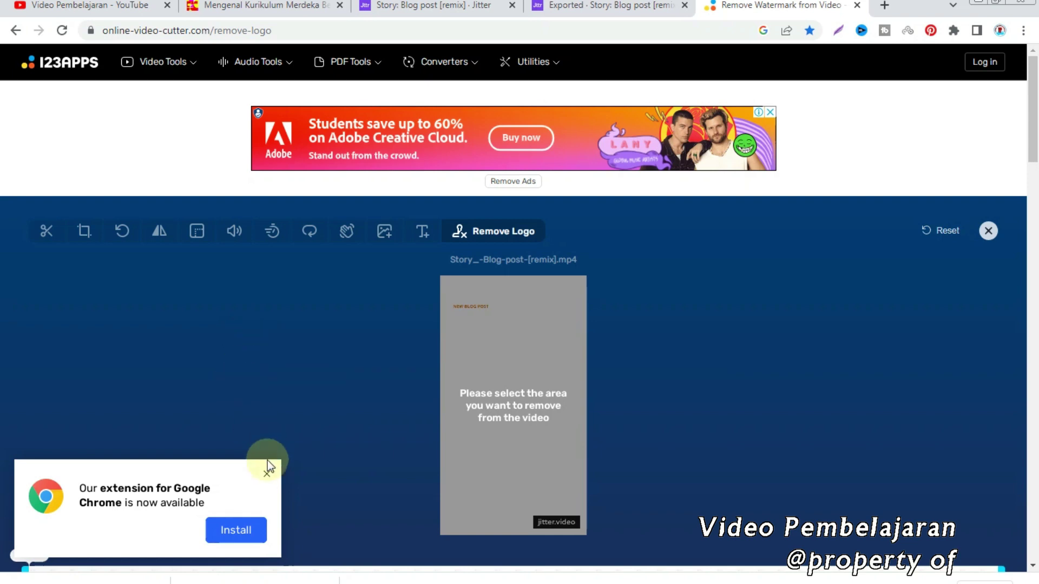
pyautogui.click(267, 475)
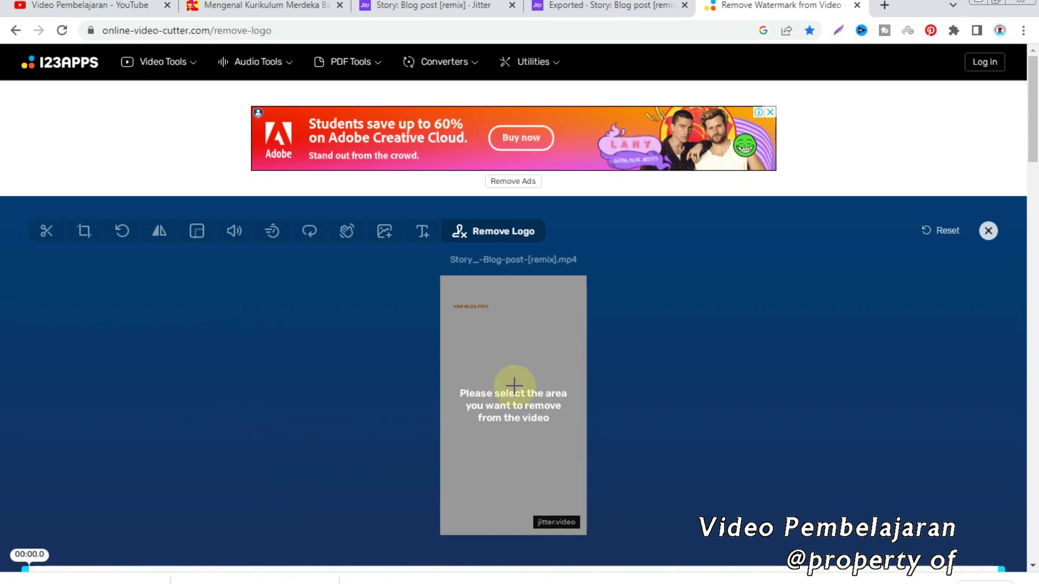
# Mark the area tightly around the "jitter.video" watermark in the video's lower right corner for removal.
pyautogui.scroll(-2, 593, 376)
pyautogui.scroll(-1, 604, 376)
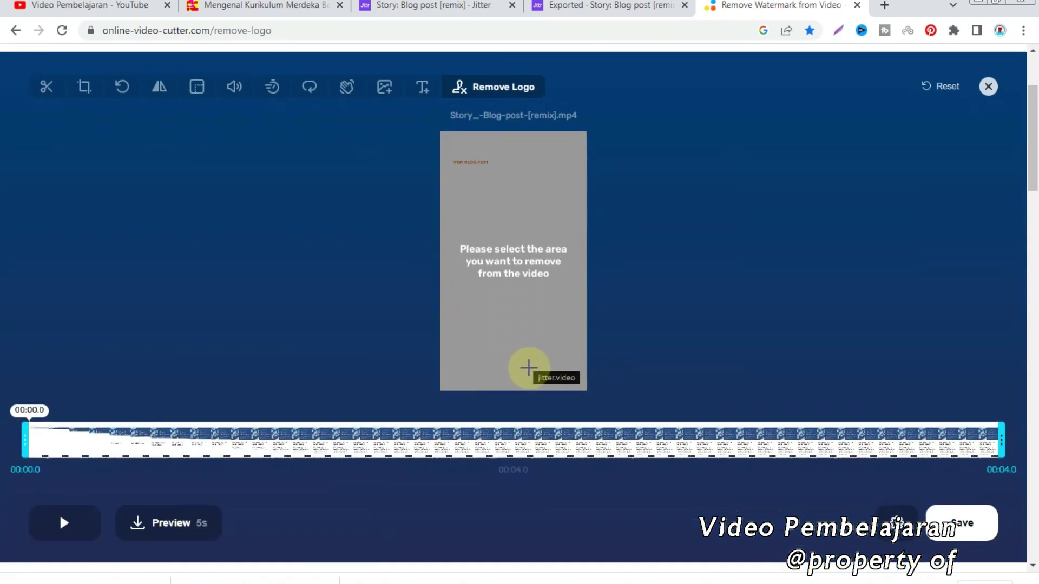
pyautogui.moveTo(529, 368); pyautogui.dragTo(583, 387)
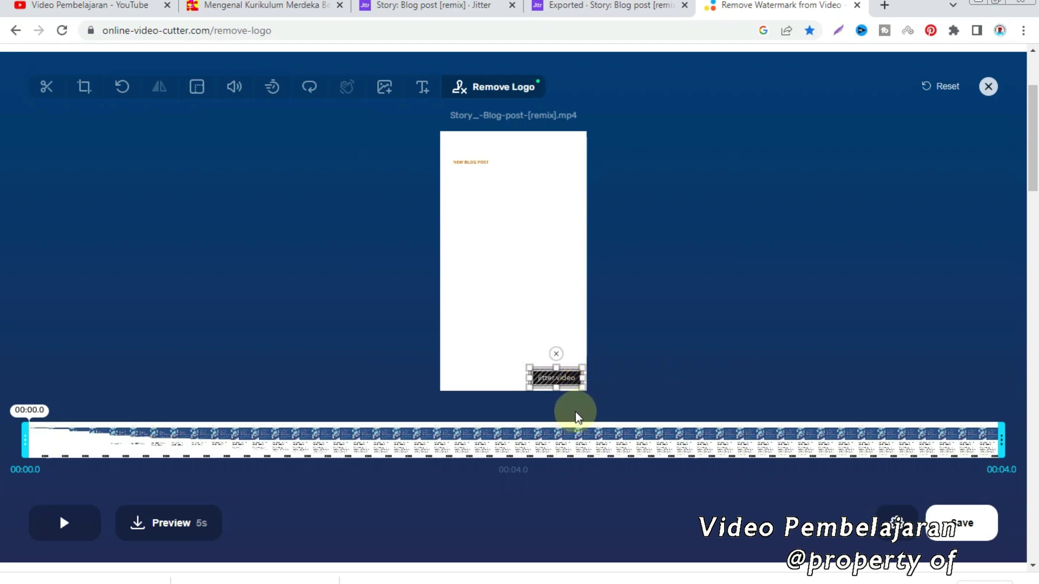